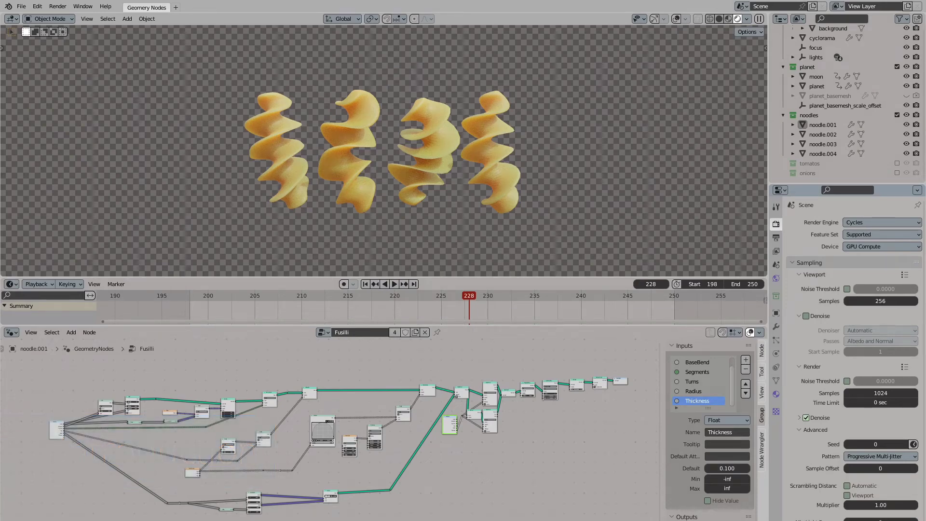
middle_click_drag(363, 150, 516, 144)
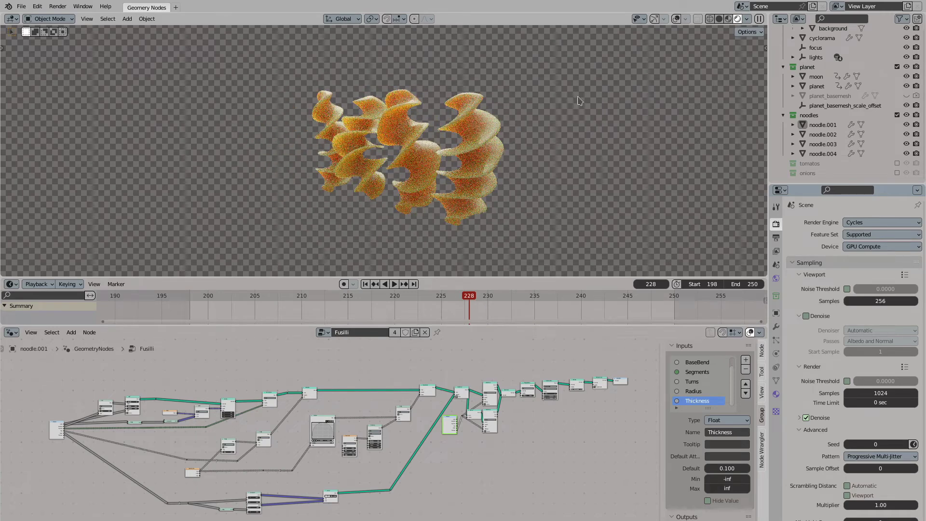
left_click(720, 19)
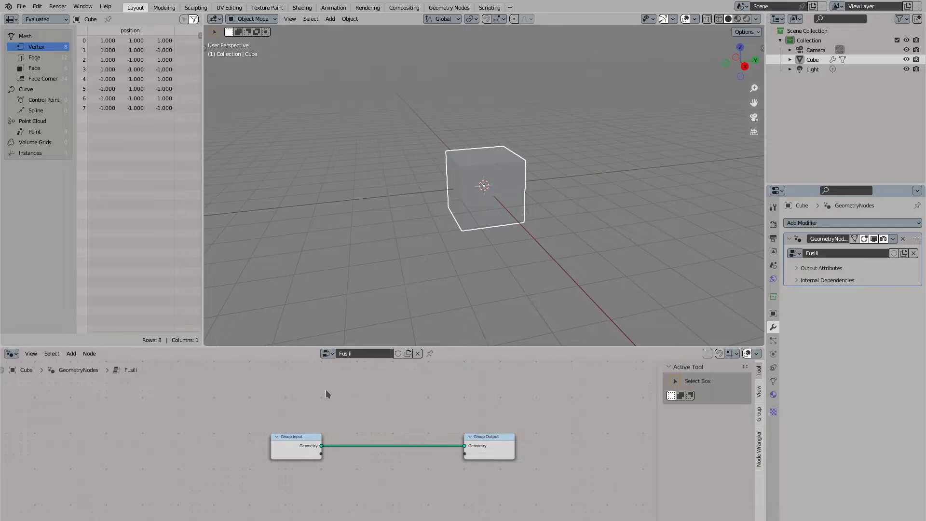
- Make room beside the Group Input node and add a curve Spiral node to the node tree
left_click_drag(285, 443, 229, 443)
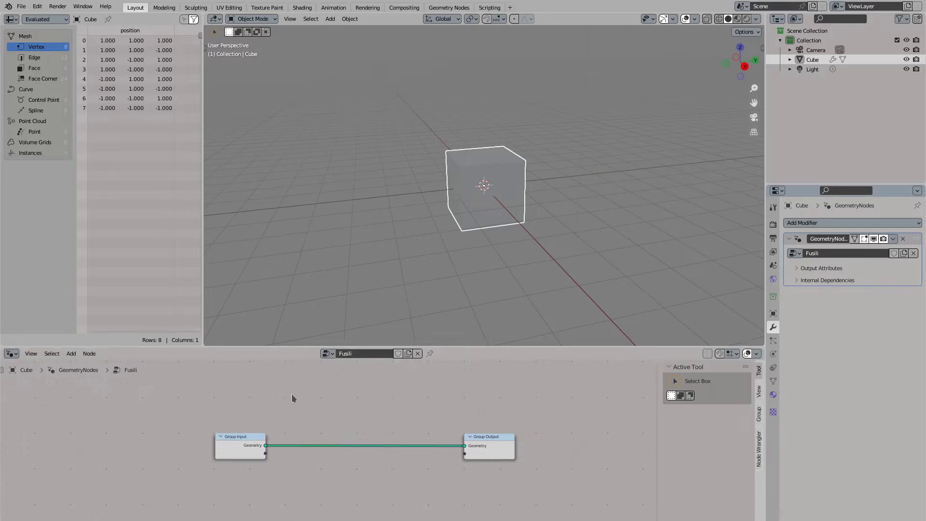
key("shift+a")
left_click(278, 346)
type("curve")
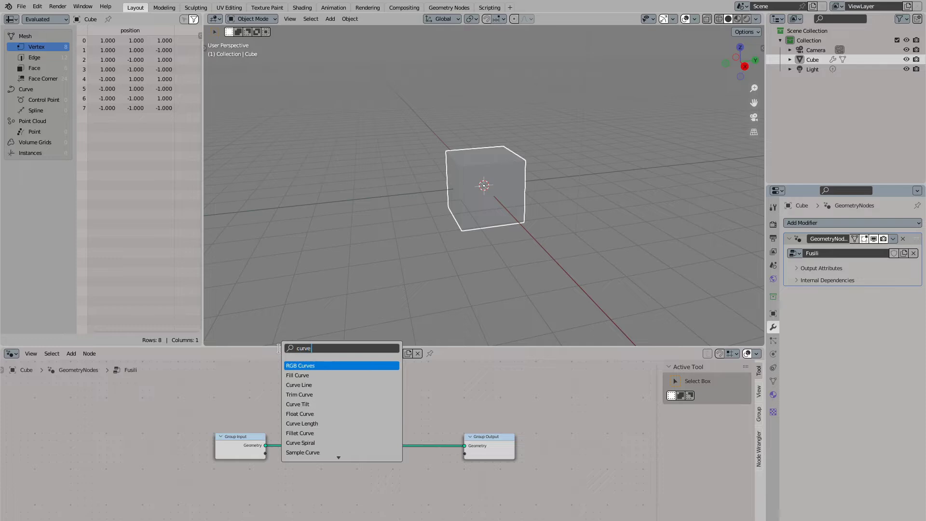
type(" spiral")
key("Return")
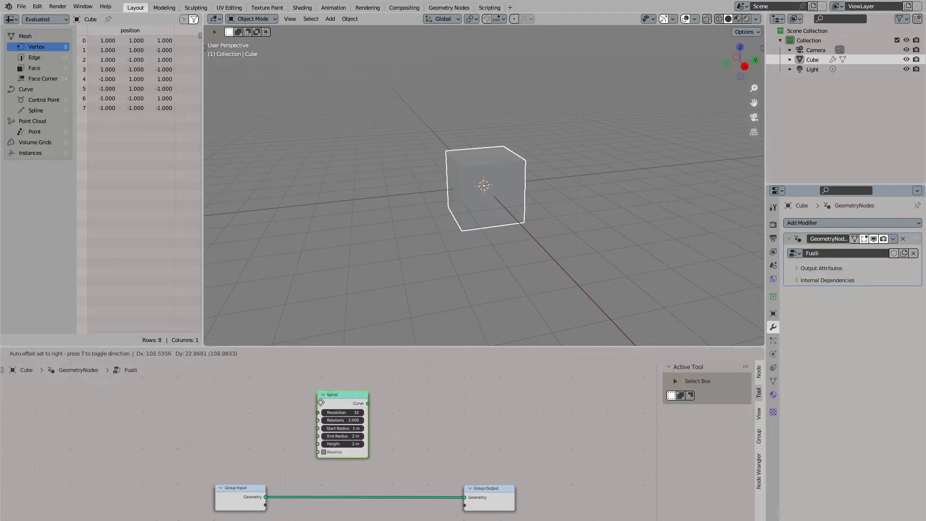
left_click(321, 402)
- Connect the Spiral's Curve output to the Group Output's Geometry and arrange the three nodes
left_click_drag(360, 386, 514, 410)
left_click_drag(232, 471, 210, 434)
left_click_drag(337, 379, 340, 417)
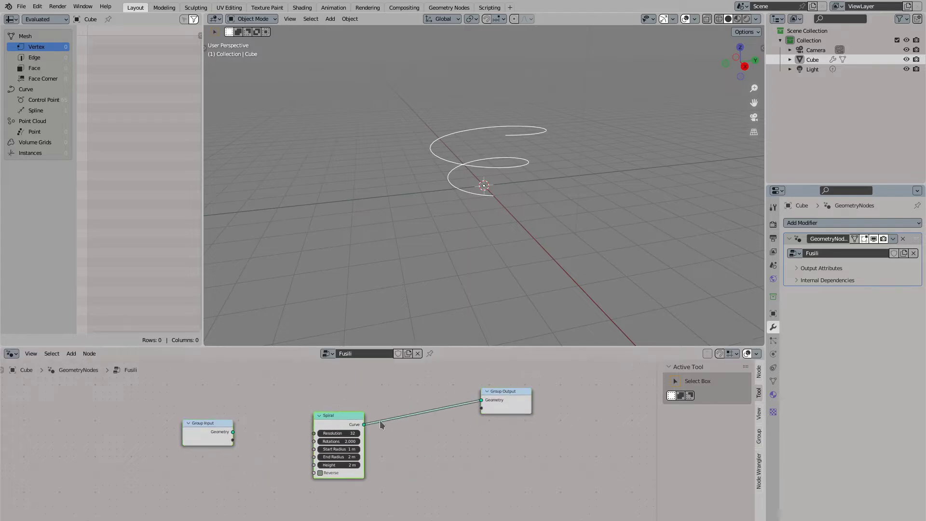
- Remove the Geometry entry from the node group's inputs
left_click(759, 436)
left_click(705, 385)
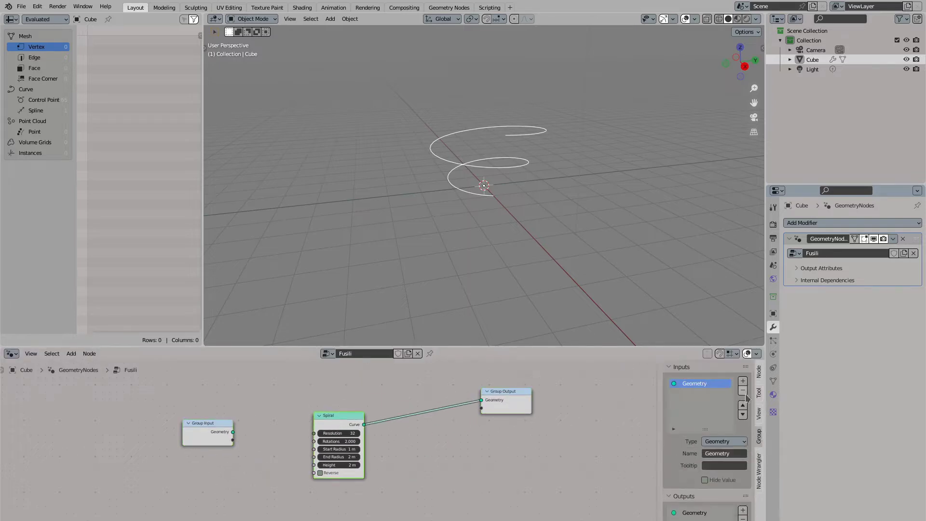
left_click(743, 391)
- Expose the Spiral's Height as a group input and rename that input Length
left_click_drag(320, 434, 327, 416)
scroll(295, 418, "up", 3)
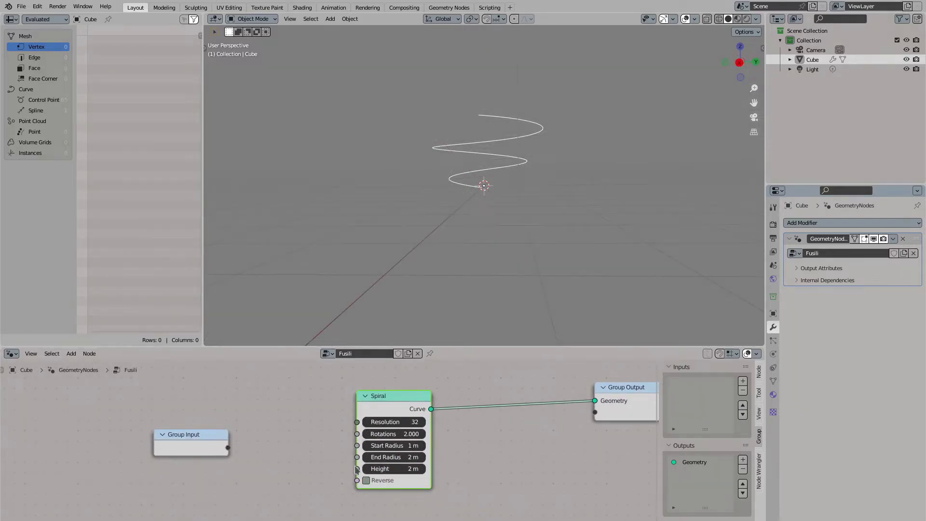
left_click_drag(357, 469, 202, 456)
double_click(706, 383)
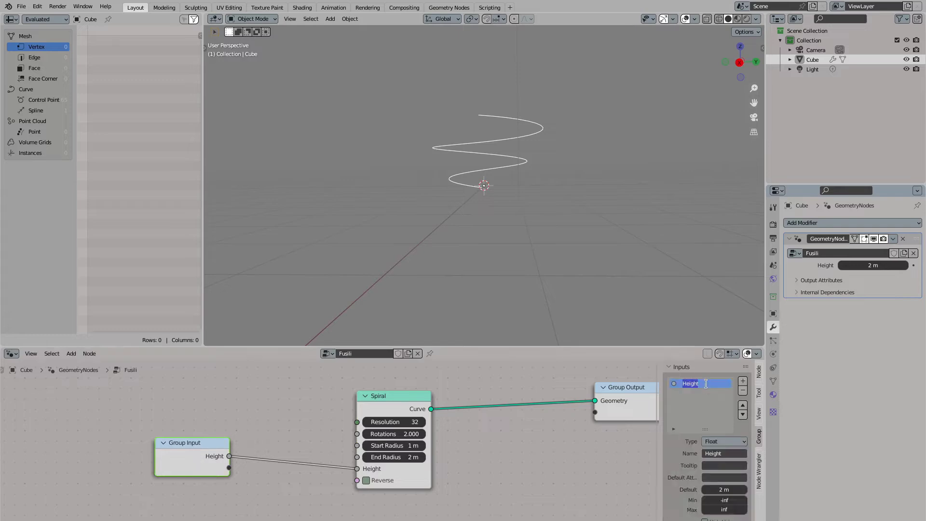
type("Lengt")
left_click_drag(185, 471, 177, 482)
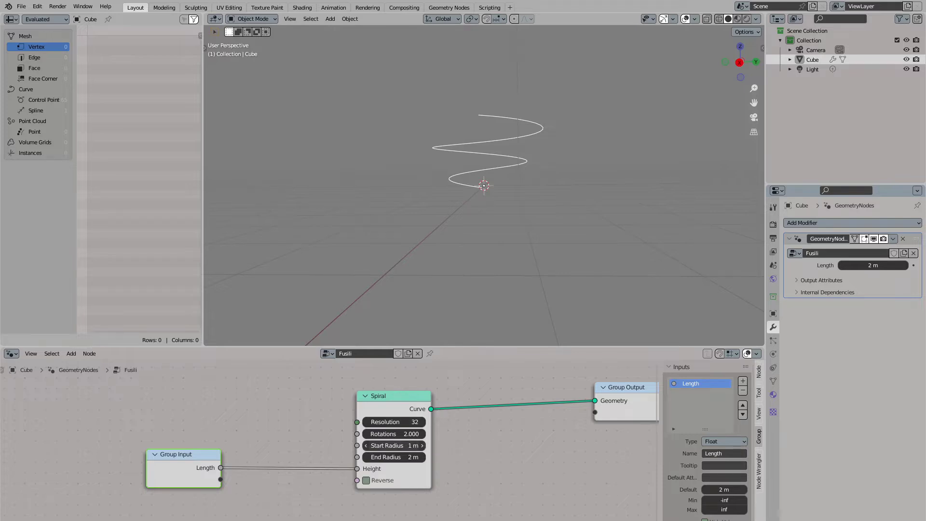
- Set the Spiral's start radius to 0.04 m and its end radius to 0.09 m
left_click_drag(409, 446, 400, 445)
left_click(398, 446)
key("BackSpace")
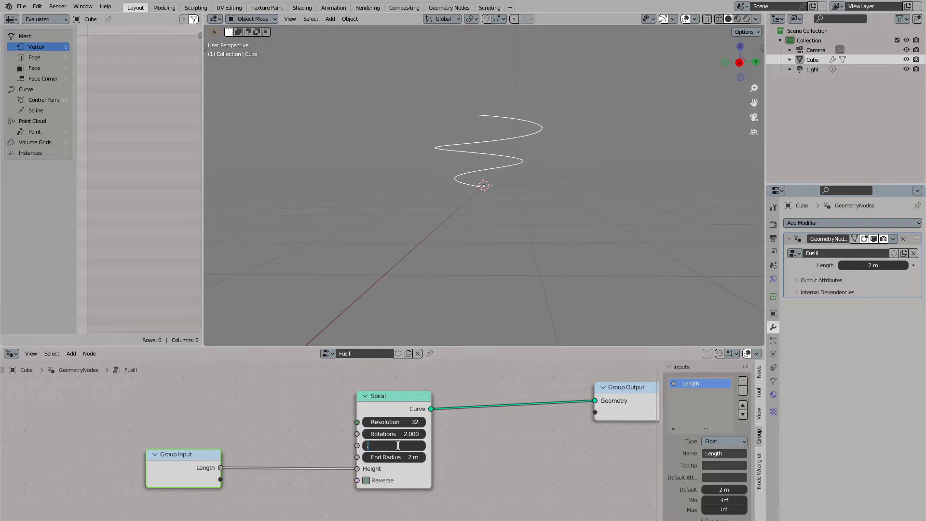
type("0.04")
key("Tab")
key("BackSpace")
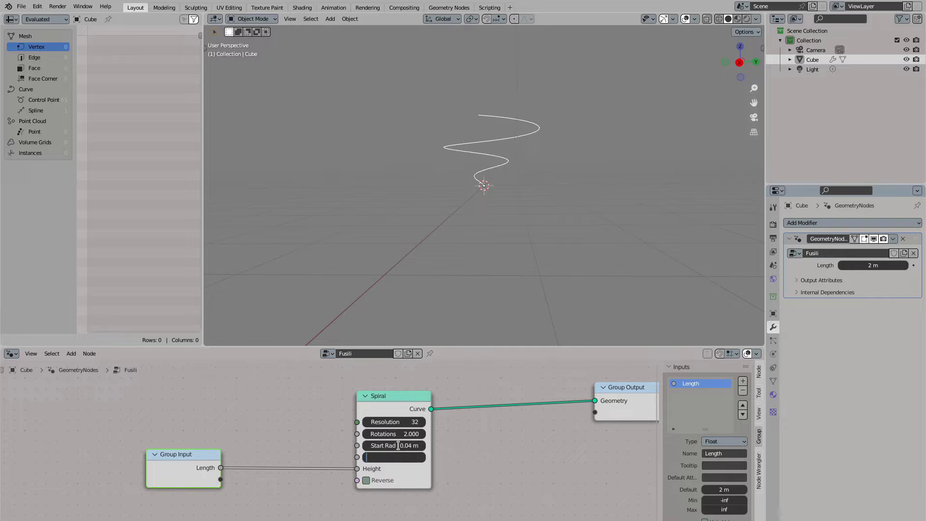
type("0.09")
key("Return")
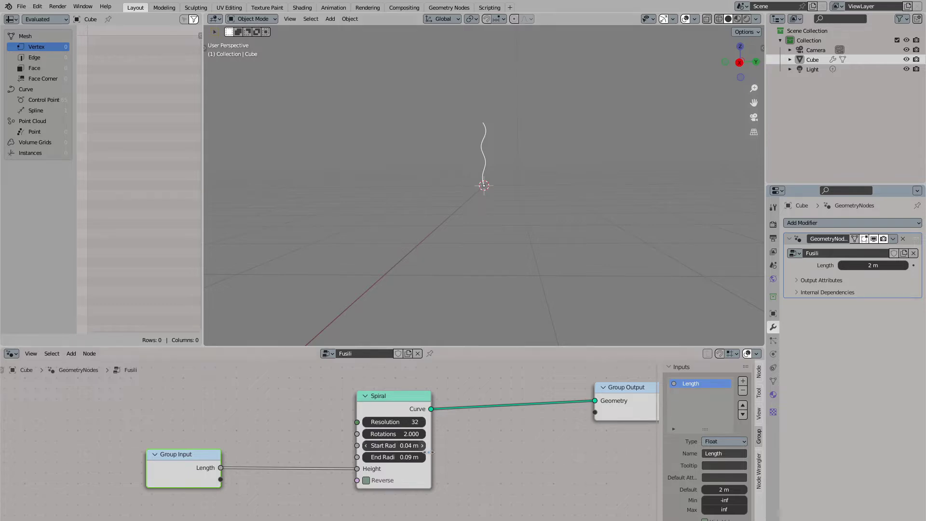
- Set the Spiral's start radius to 0.15 m and look at the curve from another angle
left_click(403, 447)
type("0.15")
key("Return")
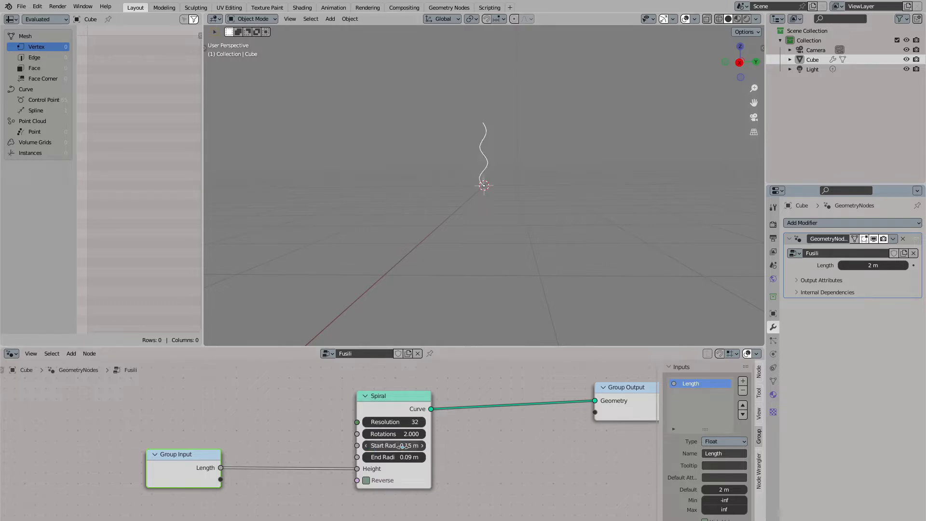
middle_click_drag(393, 256, 460, 261)
middle_click_drag(444, 216, 449, 244)
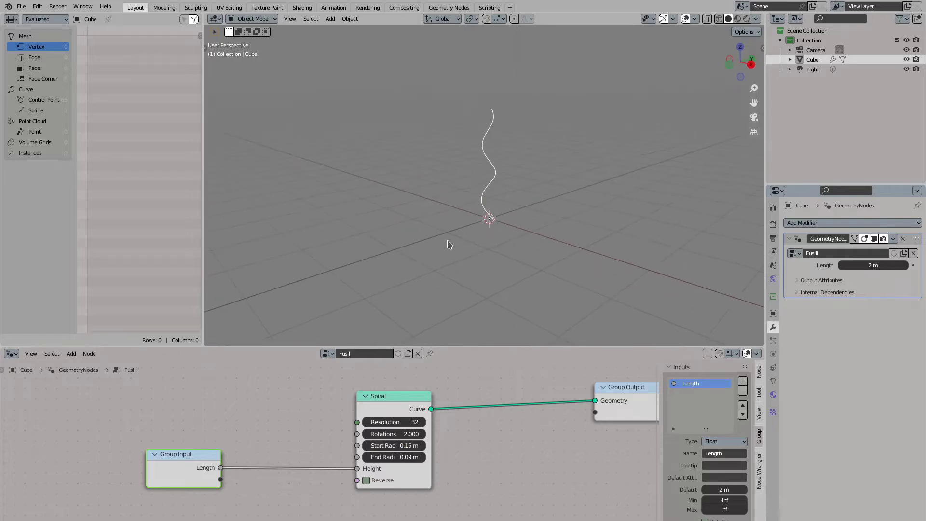
- Expose the Spiral's Rotations as a group input and place it above Length in the input order
left_click_drag(358, 434, 221, 479)
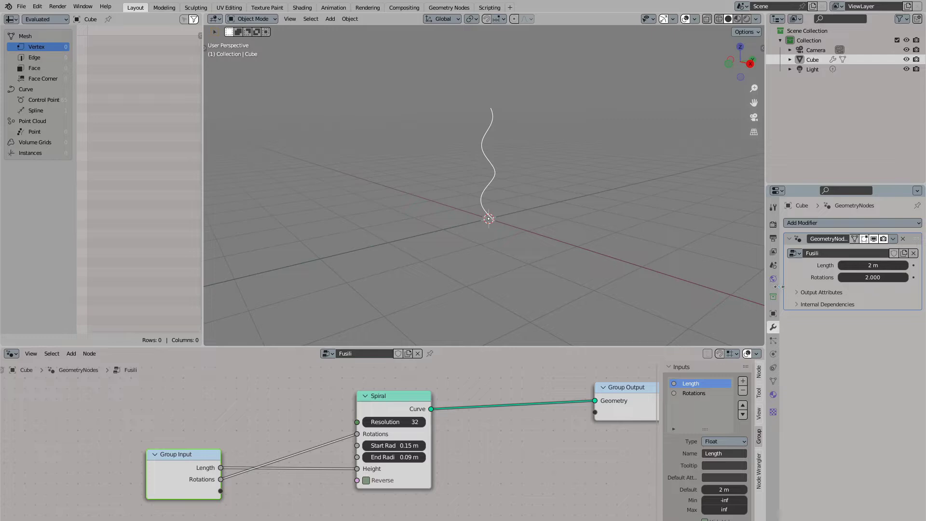
left_click(693, 393)
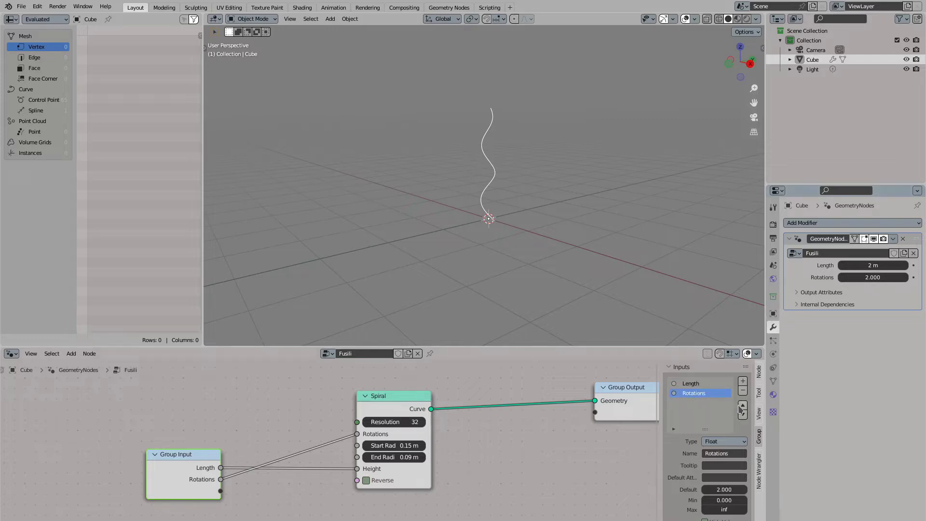
left_click(743, 405)
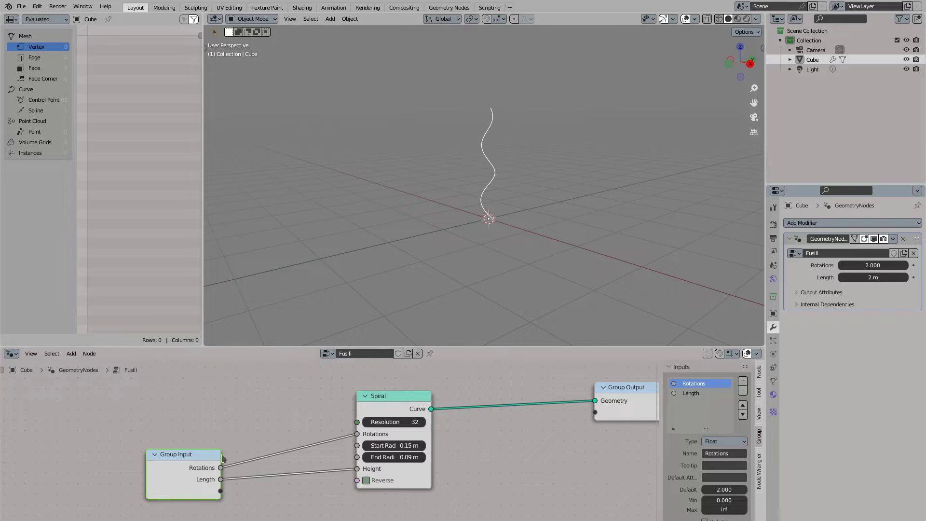
left_click_drag(217, 465, 214, 462)
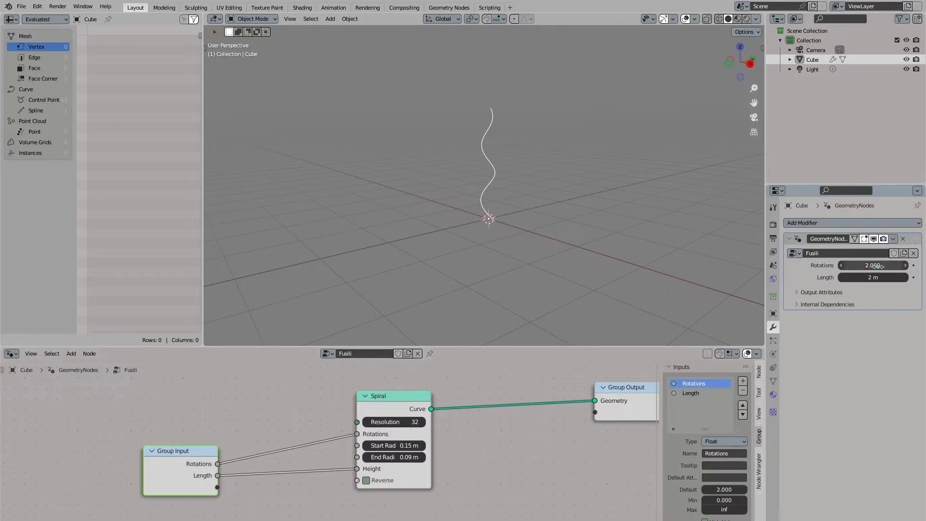
- Limit the Rotations input to a minimum of 0.001 and set the modifier's Rotations to about 0.824
left_click_drag(873, 266, 839, 265)
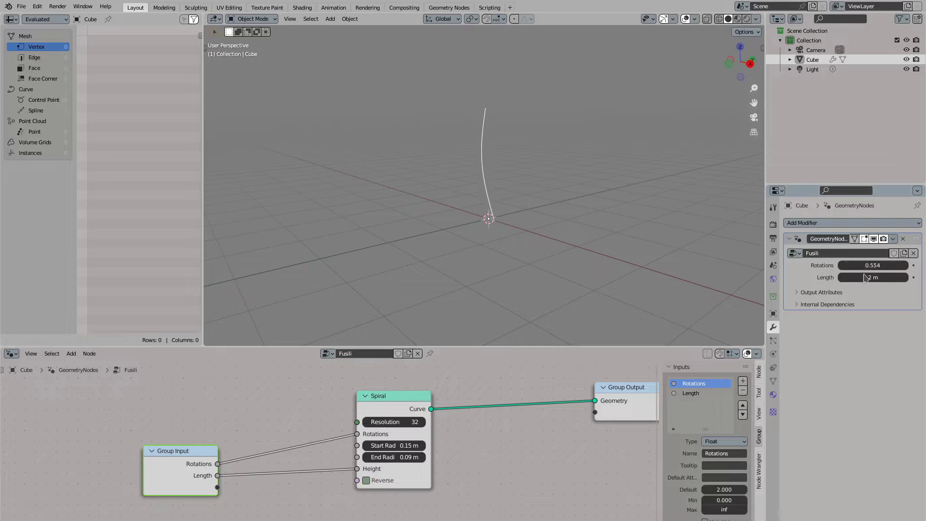
left_click(729, 499)
key("BackSpace")
key("Return")
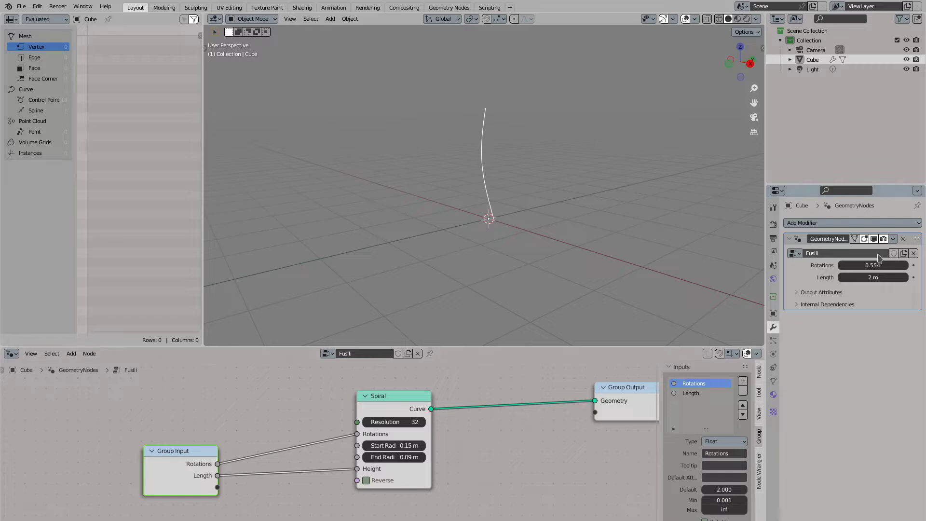
mouse_move(872, 264)
left_mouse_down()
mouse_move(855, 264)
mouse_move(879, 264)
left_mouse_up()
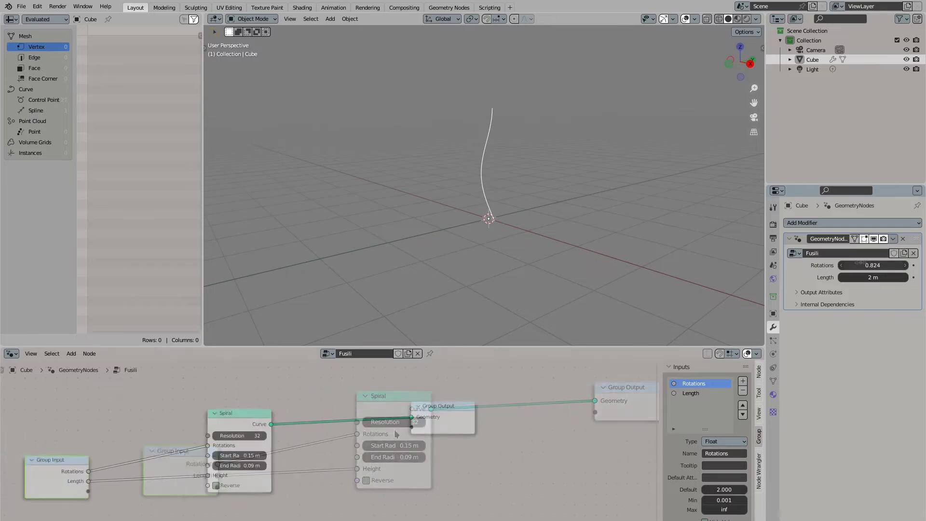
- Insert a Set Position node between the Spiral and the Group Output, spacing the nodes out
left_click_drag(463, 429, 598, 430)
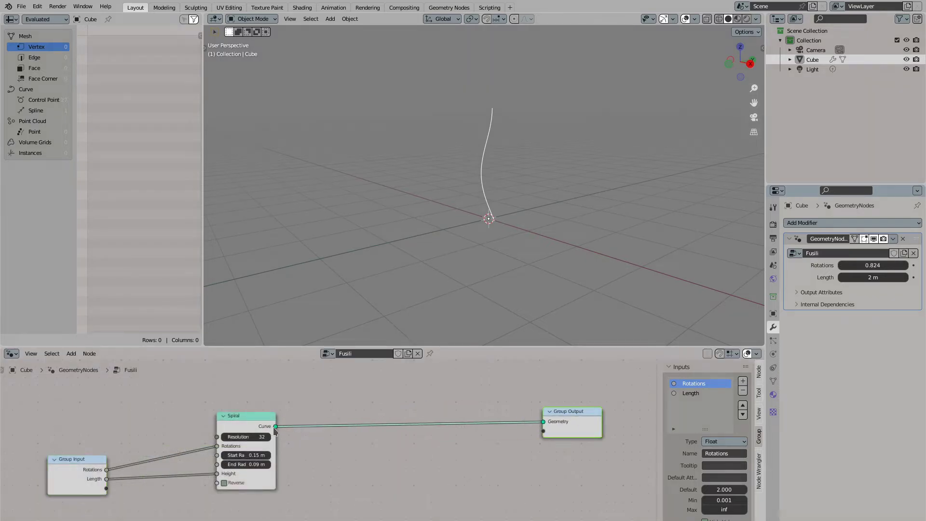
left_click_drag(275, 427, 400, 458)
type("set posi")
key("Return")
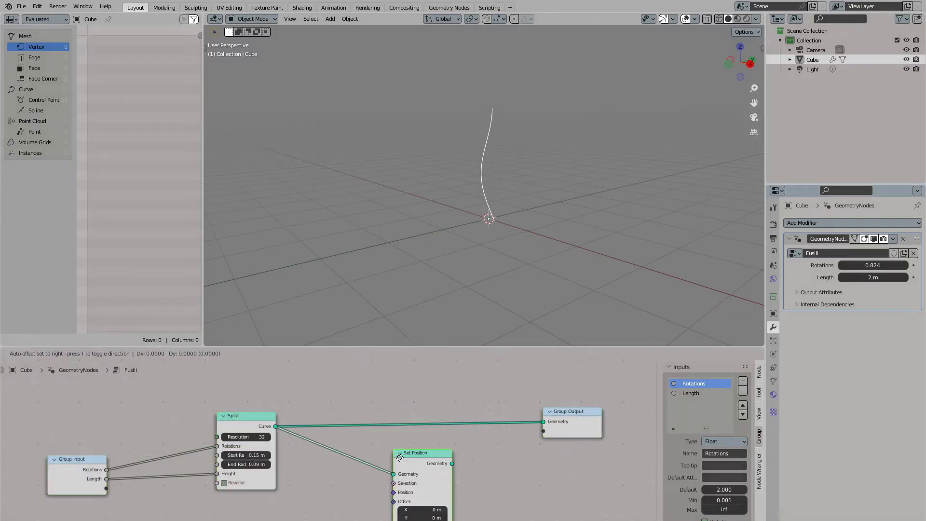
left_click(355, 412)
left_click_drag(408, 418, 543, 423)
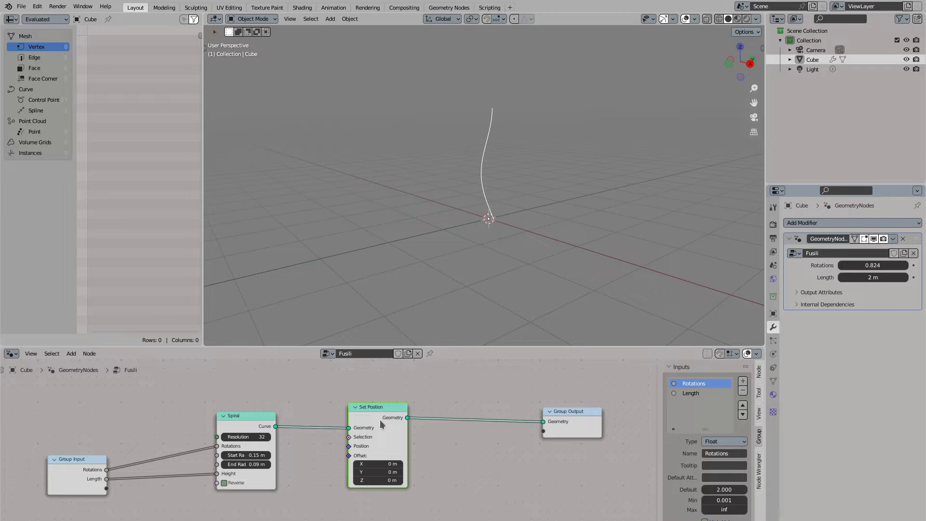
left_click_drag(375, 422, 405, 419)
middle_click_drag(289, 430, 356, 408)
left_click_drag(159, 456, 134, 453)
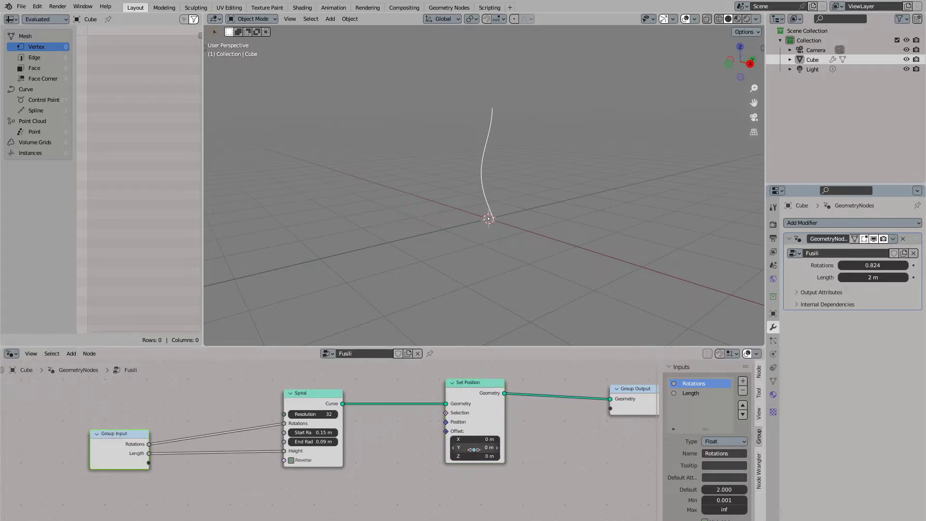
- Try a Z offset of about -1.2 m on the Set Position node, then undo it
left_click_drag(484, 456, 456, 462)
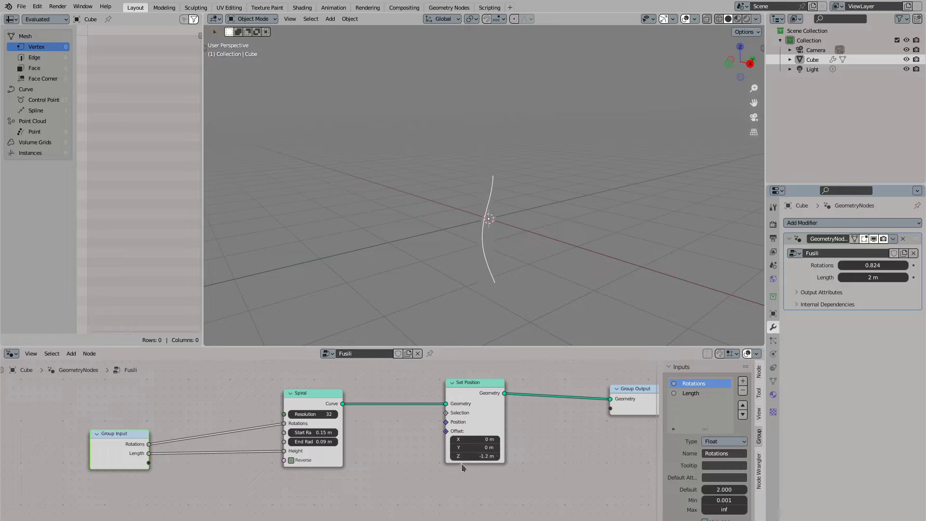
key("ctrl+z")
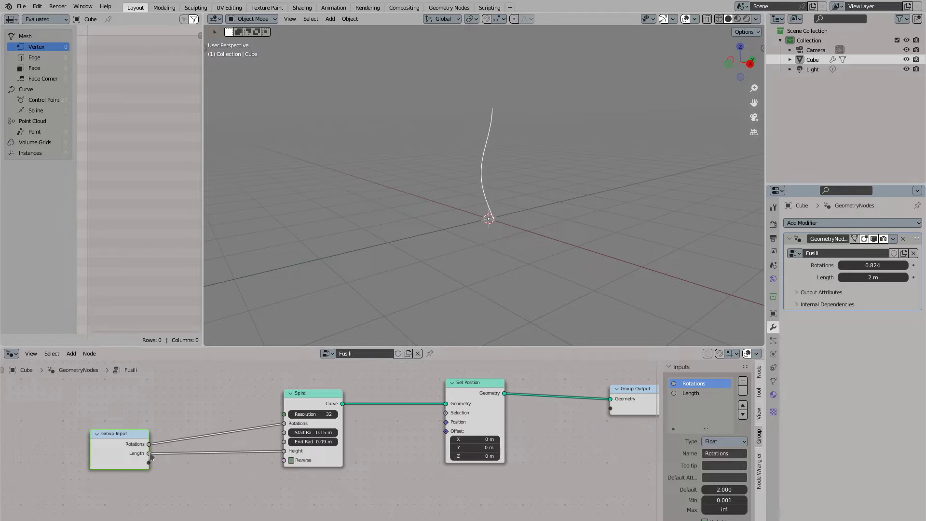
- Feed the Group Input's Length into a new Math node set to Divide, with a divisor of 2
left_click_drag(151, 458, 227, 484)
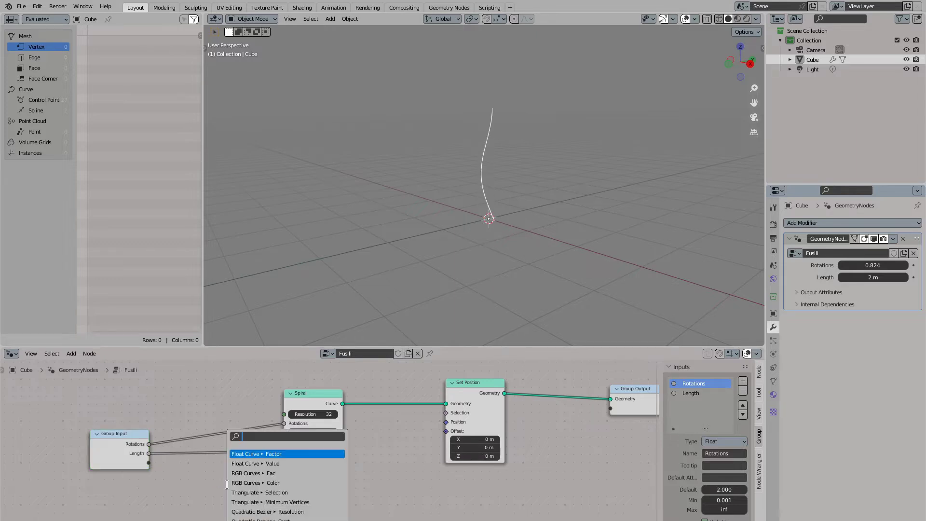
type("divi")
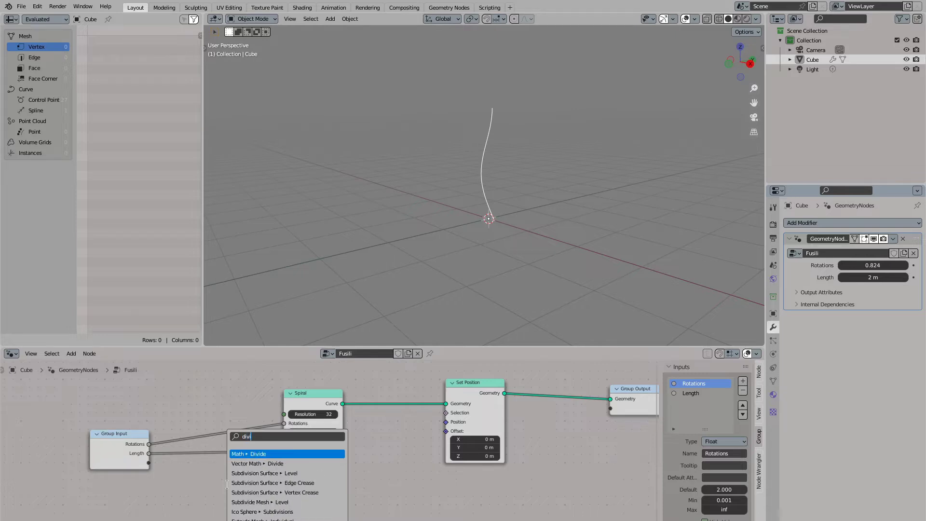
key("Return")
left_click(228, 484)
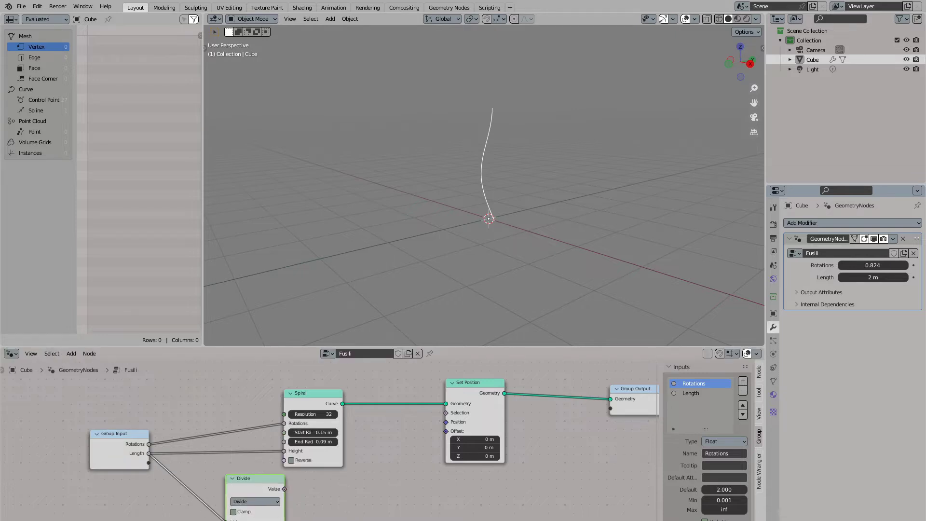
middle_click_drag(260, 491, 260, 472)
- Route the Divide result into the Z of a new Combine XYZ node and connect its Vector to the Set Position's Offset
left_click_drag(258, 467, 358, 474)
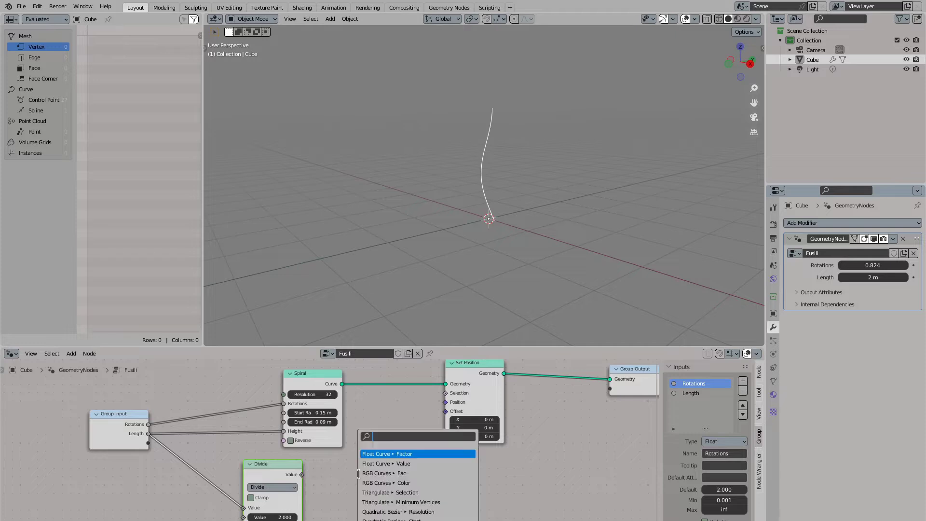
type("combine")
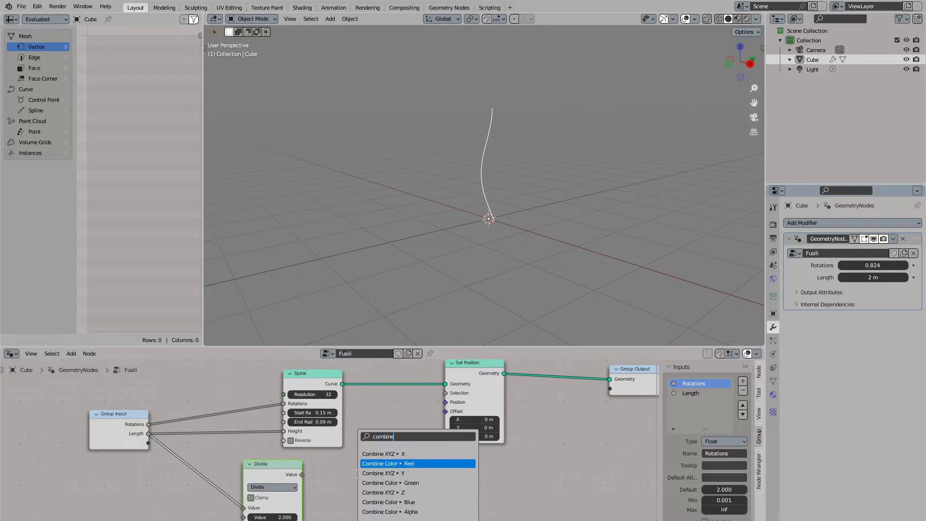
key("Down")
key("Down")
key("Down")
key("Return")
left_click(376, 462)
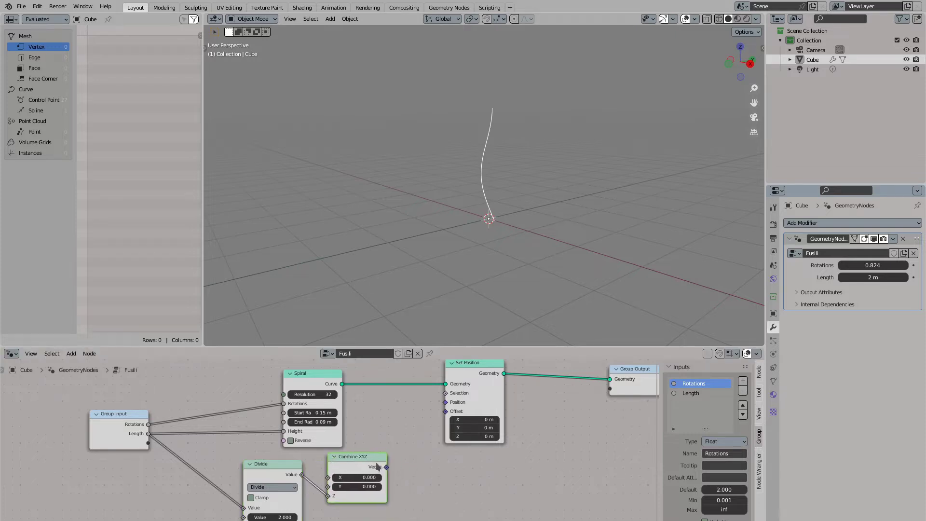
left_click_drag(386, 467, 453, 416)
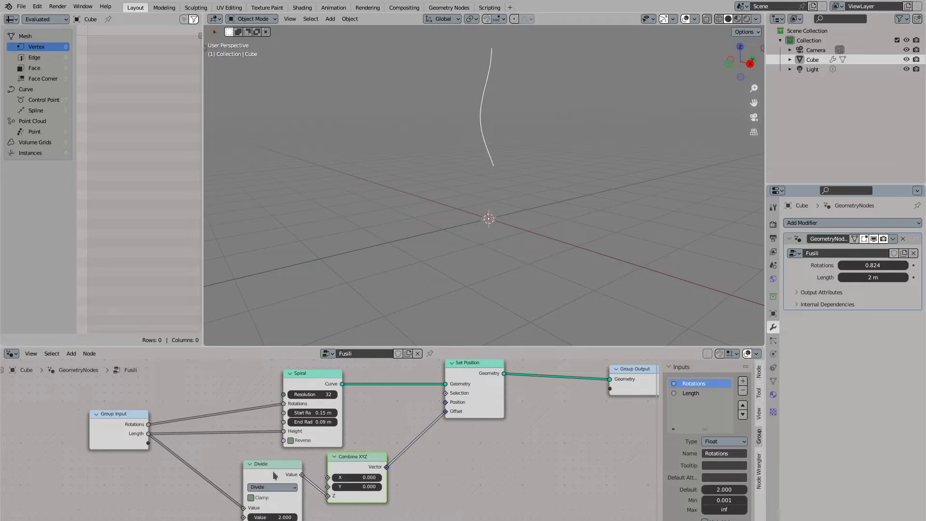
- Set the Divide node's divisor to -2 and reduce the modifier's Length to 1.91 m
left_click(281, 517)
key("Return")
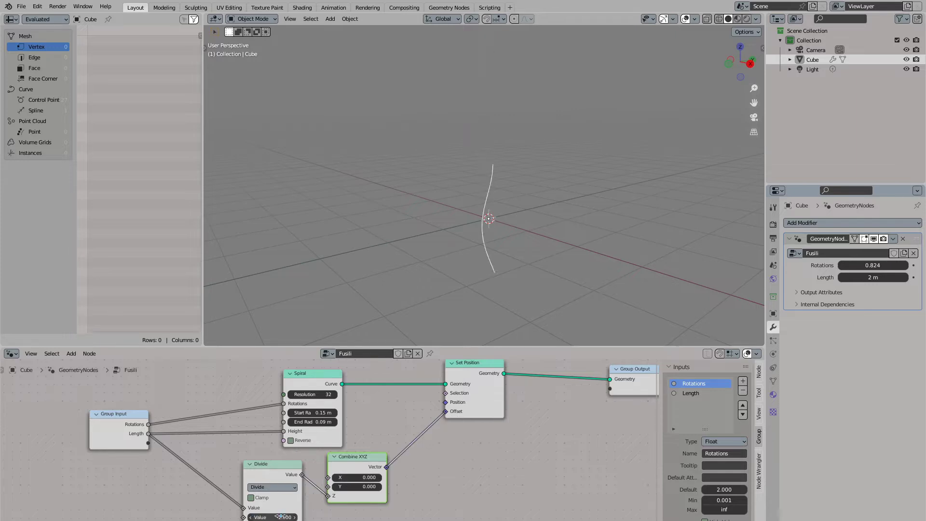
middle_click_drag(451, 456, 398, 471)
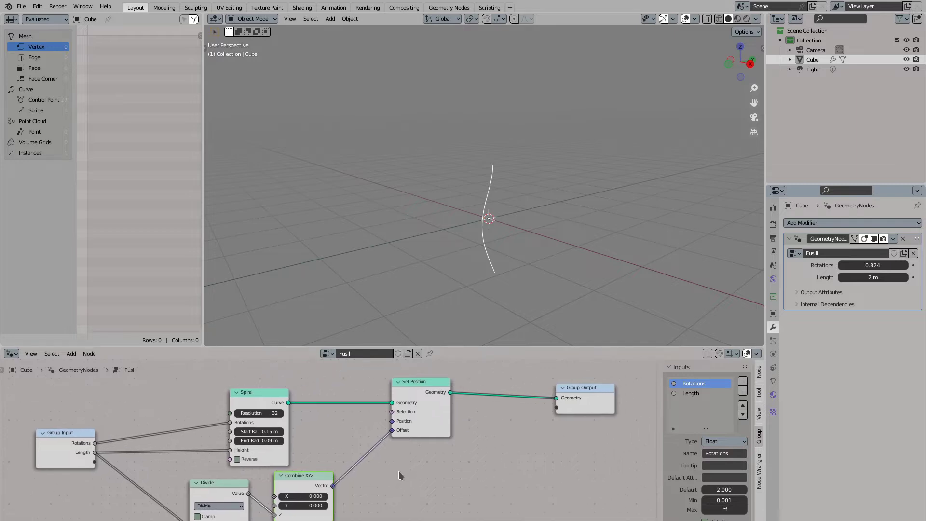
scroll(419, 436, "down", 1)
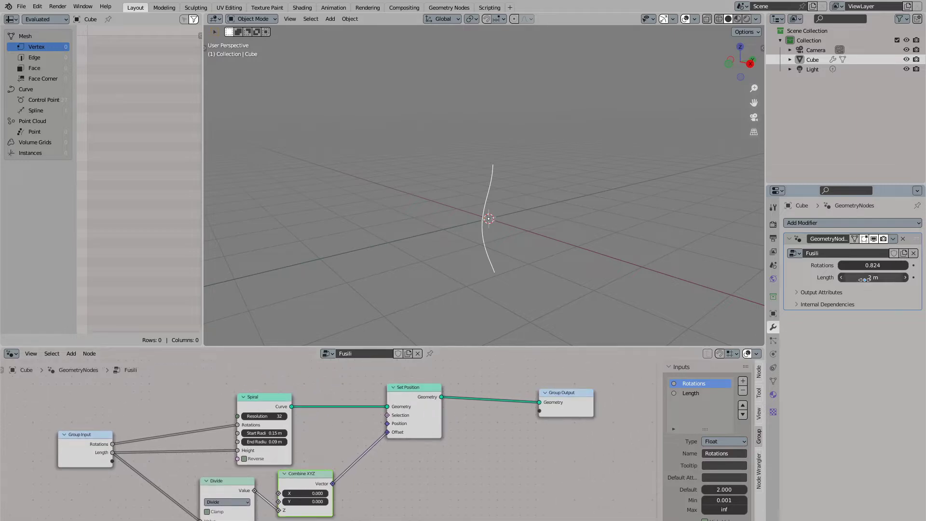
mouse_move(873, 278)
left_mouse_down()
mouse_move(902, 277)
mouse_move(863, 278)
left_mouse_up()
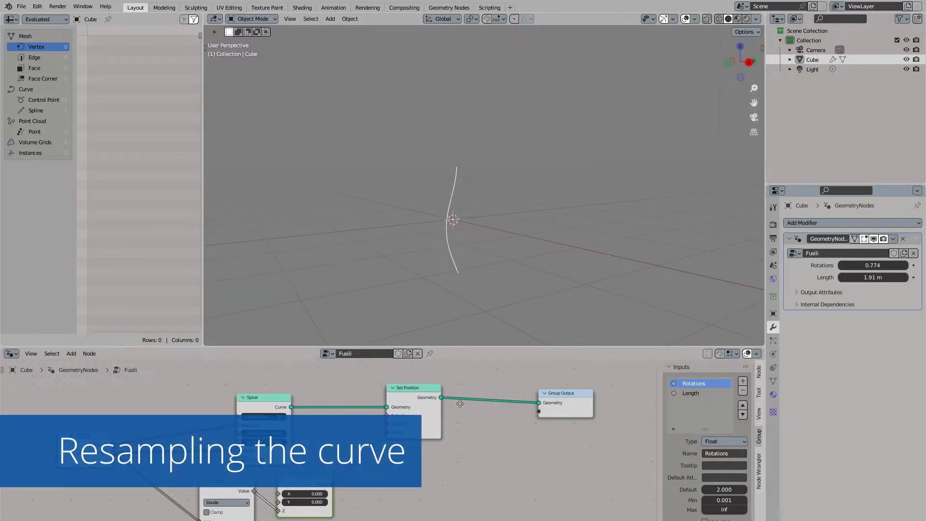
- Insert a Resample Curve node between the Set Position node and the Group Output
middle_click_drag(459, 401, 343, 423)
left_click_drag(456, 429, 539, 430)
left_click_drag(325, 420, 365, 440)
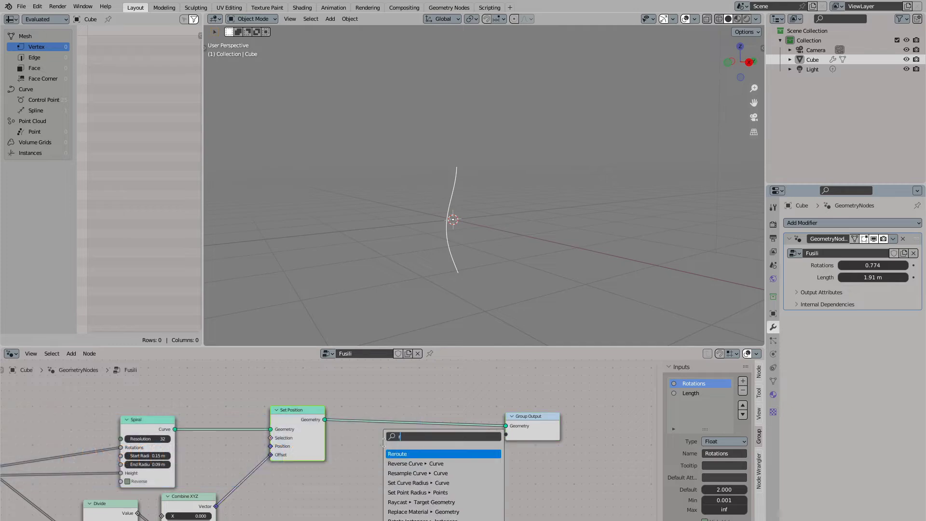
type("resample")
key("Return")
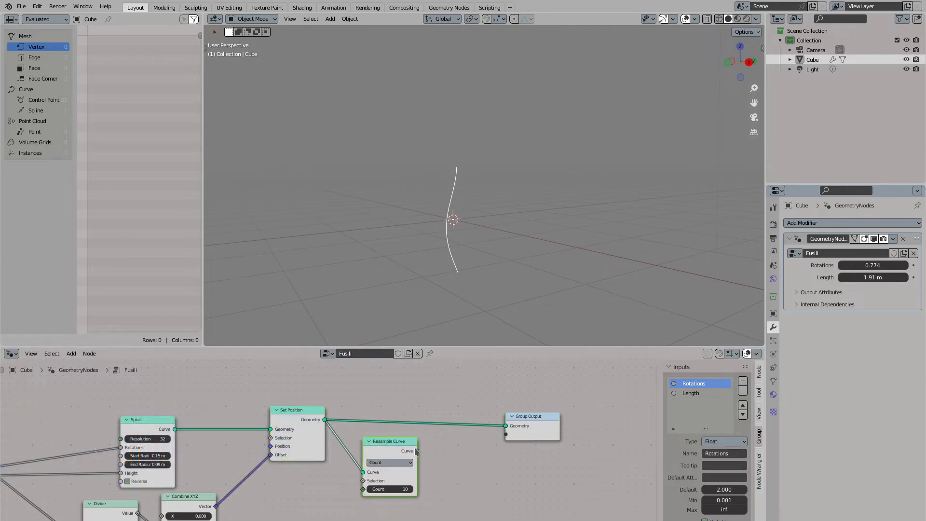
left_click(379, 433)
left_click(379, 433)
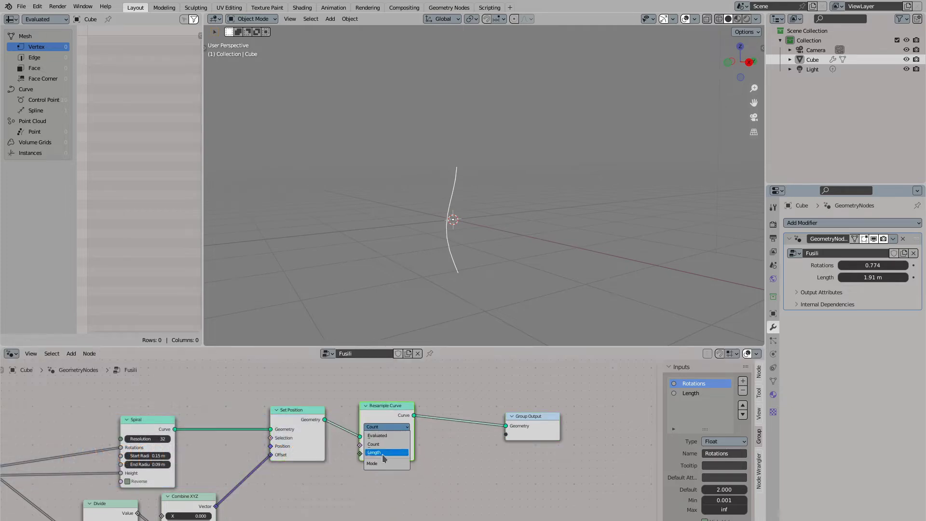
- Set the Resample Curve node to Length mode and expose its Length as a new group input
left_click(379, 453)
left_click_drag(381, 410, 386, 405)
left_click_drag(536, 427, 561, 416)
middle_click_drag(375, 452, 512, 420)
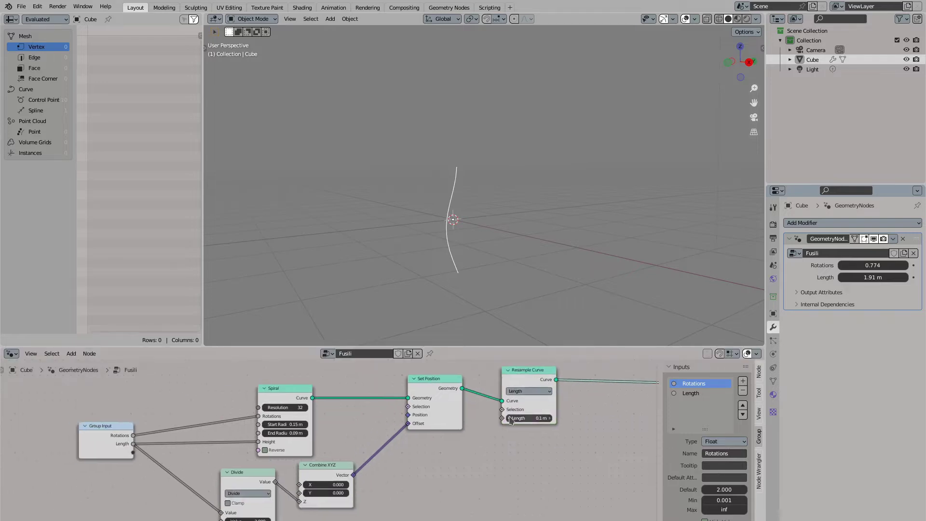
left_click_drag(503, 418, 134, 453)
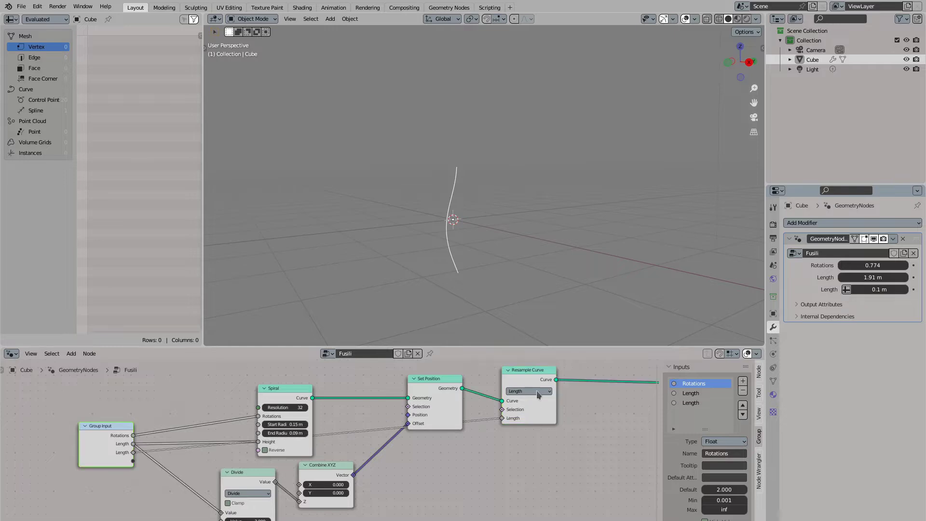
- Switch the Resample Curve node to Count mode and connect the new group input, renamed Segments, to its Count
left_click(536, 391)
left_click(536, 402)
double_click(698, 403)
type("Segments")
key("Return")
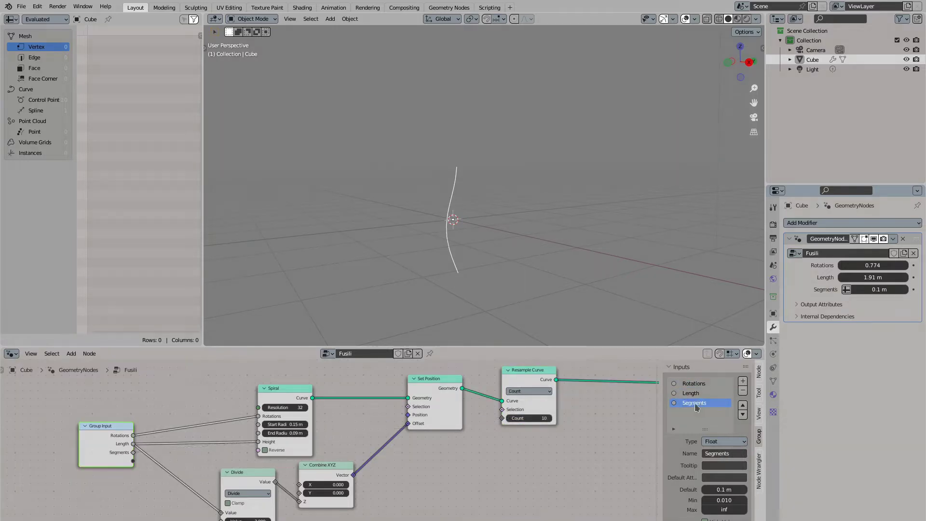
left_click_drag(503, 418, 134, 453)
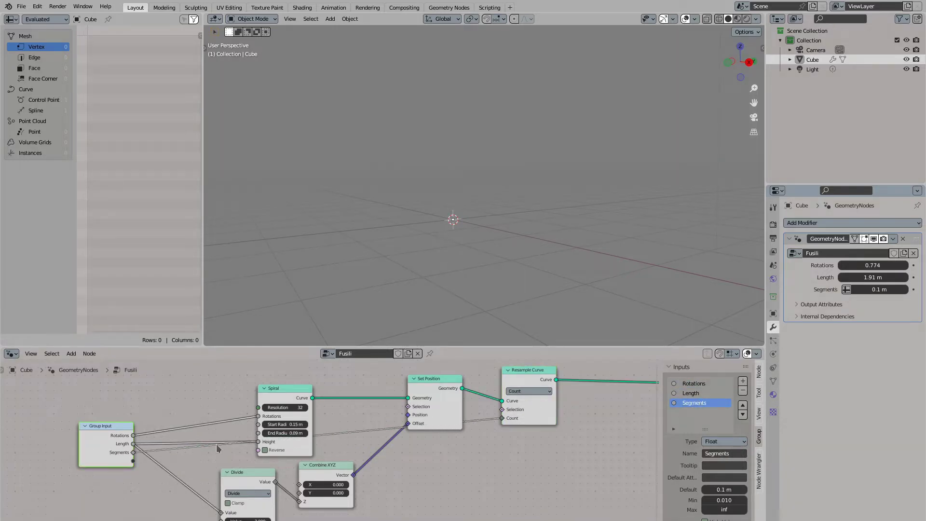
- Make the Segments input an Integer with default 32 and minimum 2, and reset its modifier value to the default
left_click(724, 442)
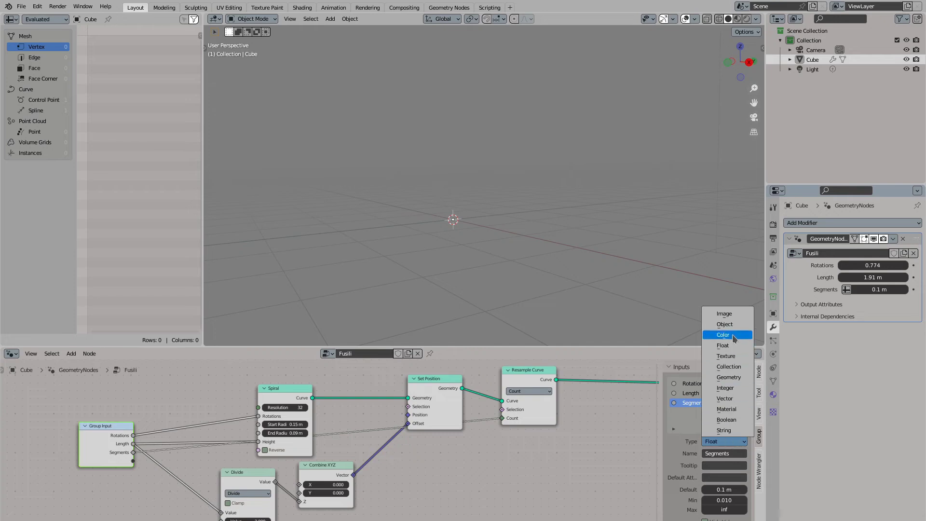
left_click(727, 388)
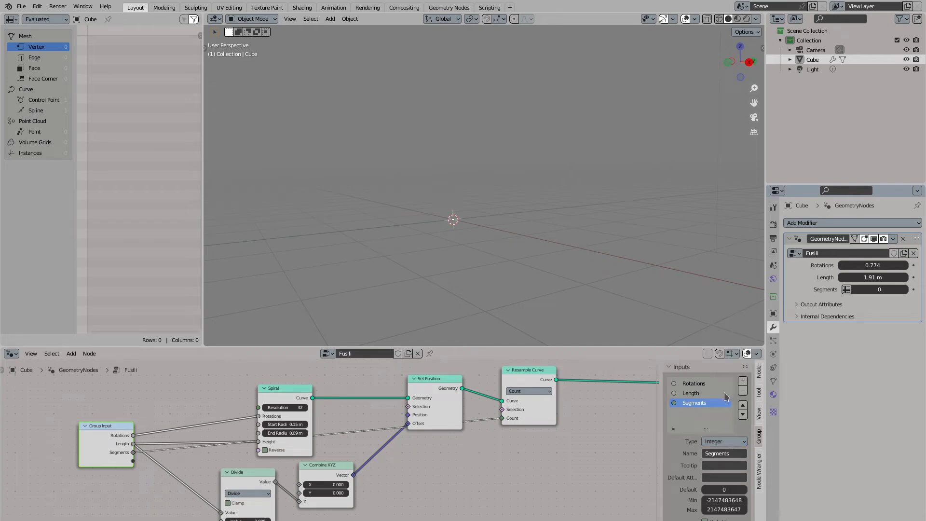
left_click(721, 488)
type("32")
key("Return")
left_click(716, 500)
type("2")
key("Return")
right_click(868, 290)
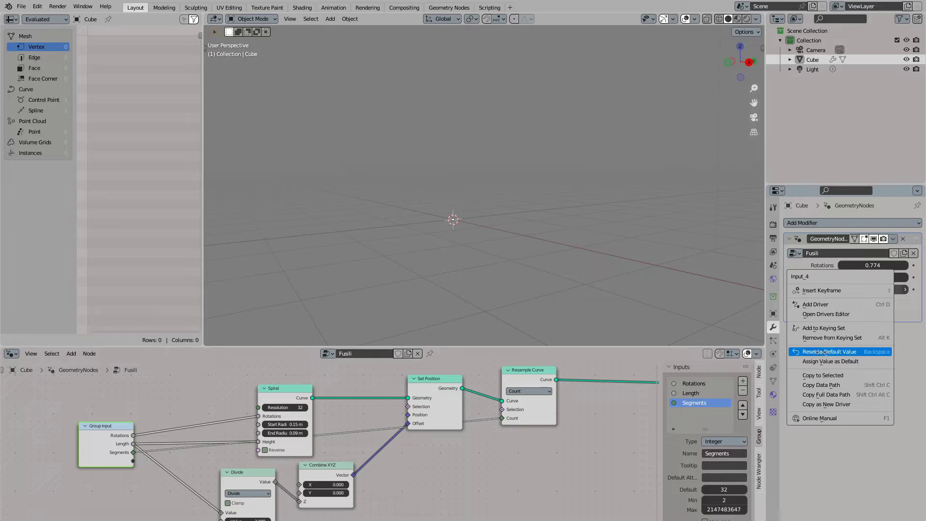
left_click(826, 352)
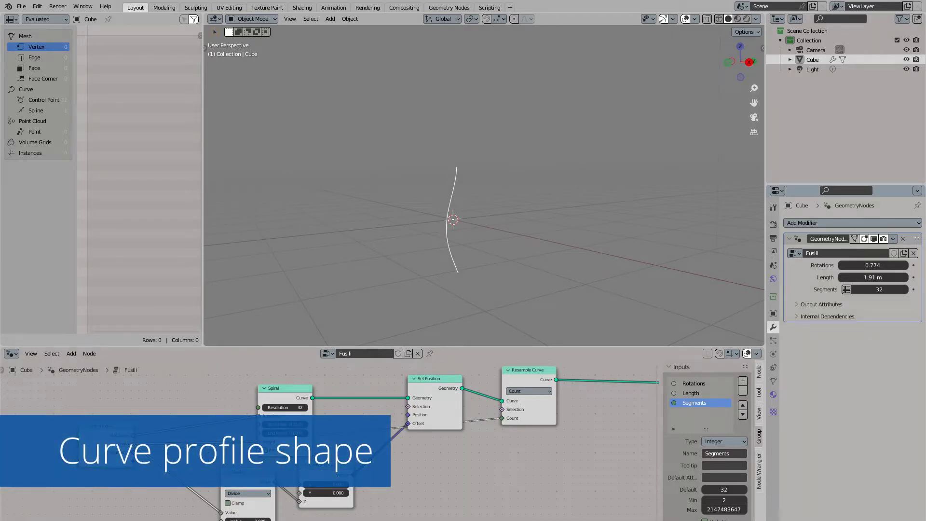
- Add a Curve Line node in the free space below the Resample Curve node
key("Home")
key("shift+a")
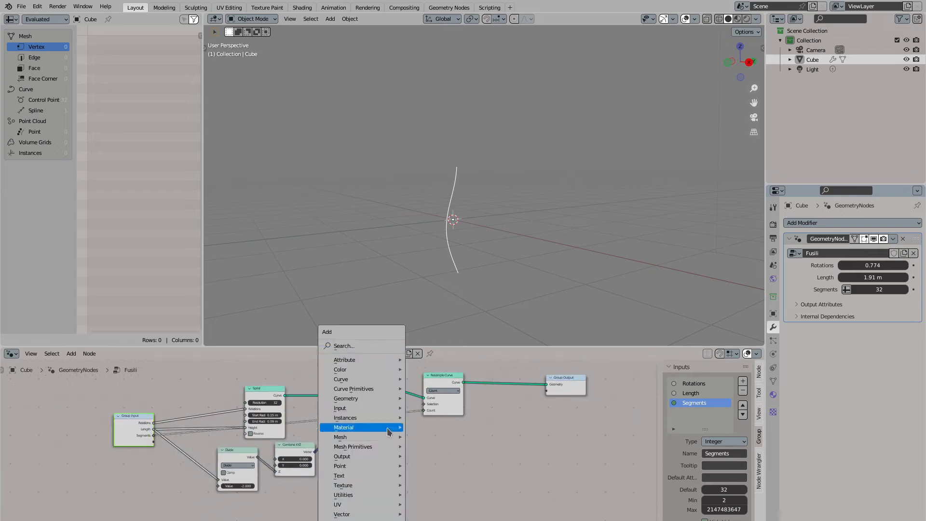
left_click(344, 346)
type("curve line")
key("Return")
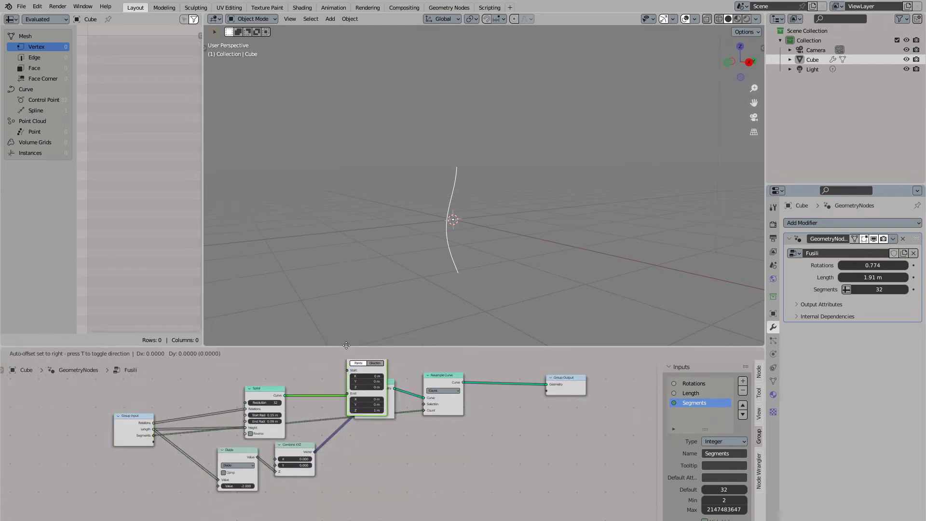
left_click(355, 459)
middle_click_drag(355, 459, 374, 447)
scroll(372, 447, "up", 4)
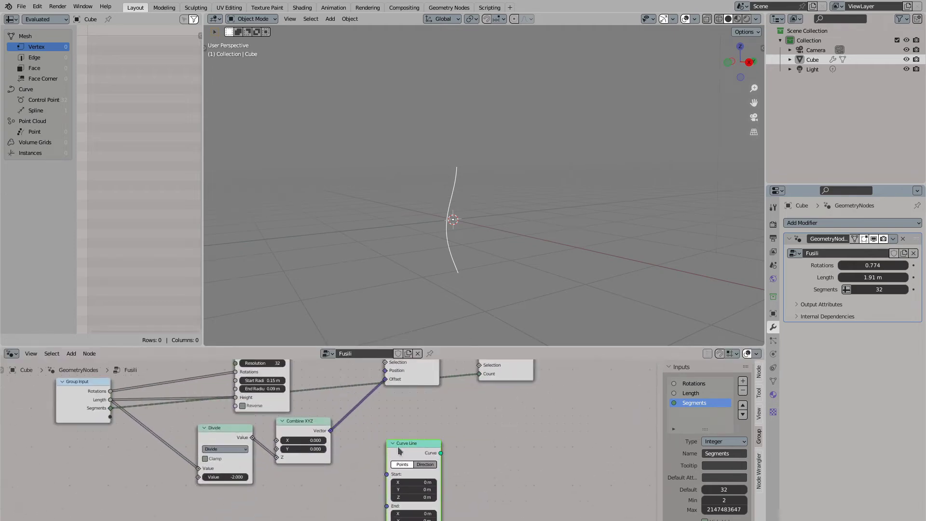
left_click_drag(398, 447, 488, 453)
scroll(392, 450, "down", 1)
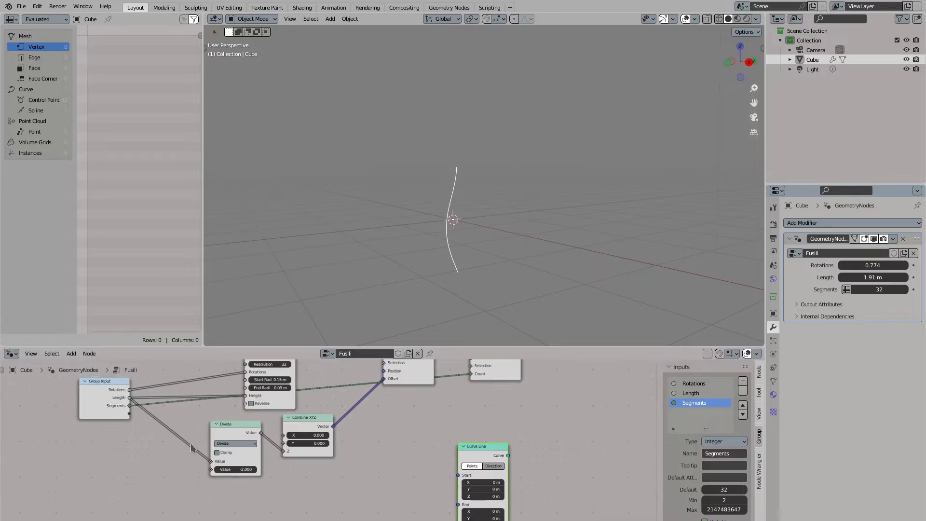
middle_click_drag(191, 448, 179, 434)
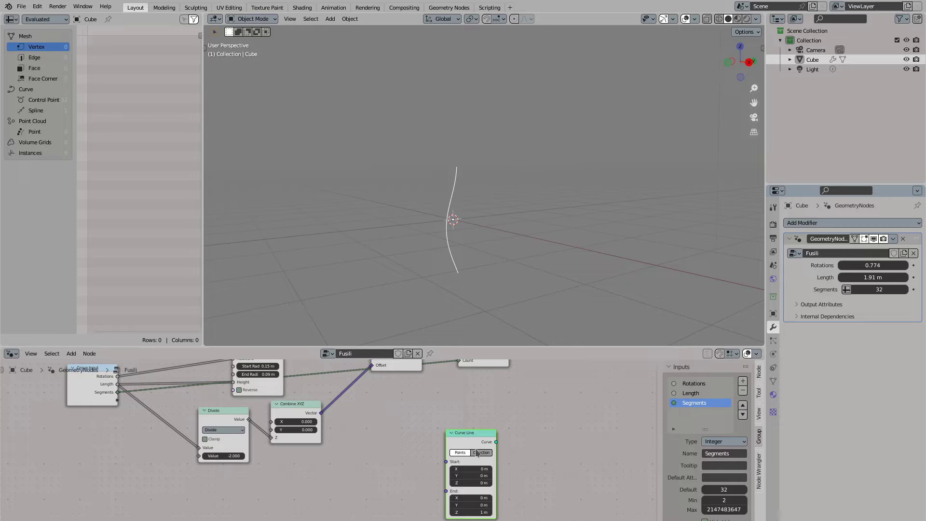
- Add a new float group input at the end of the inputs list and name it Radius
left_click(723, 394)
left_click(743, 381)
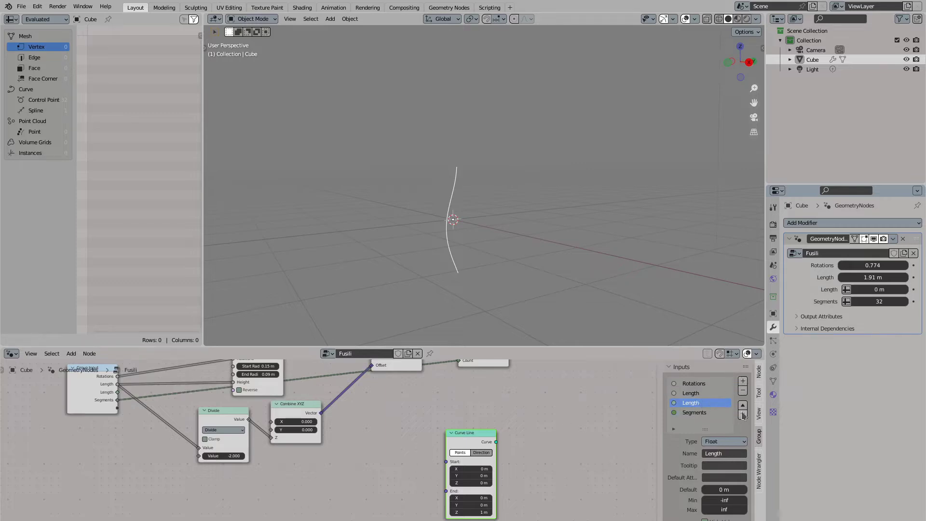
left_click(743, 414)
double_click(702, 412)
type("Rado")
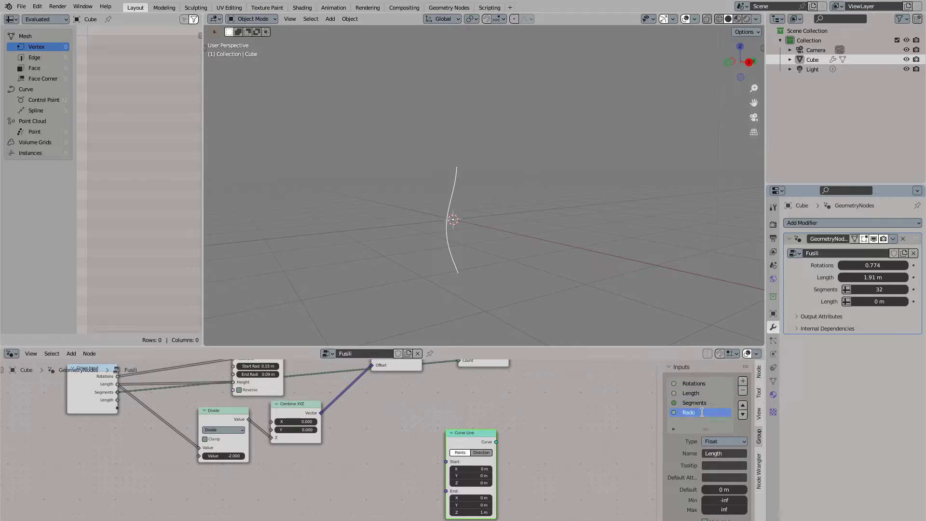
key("BackSpace")
type("ius")
key("Return")
- Feed Radius into the X of a new Combine XYZ node and connect its Vector to the Curve Line's Start
left_click_drag(118, 401, 200, 487)
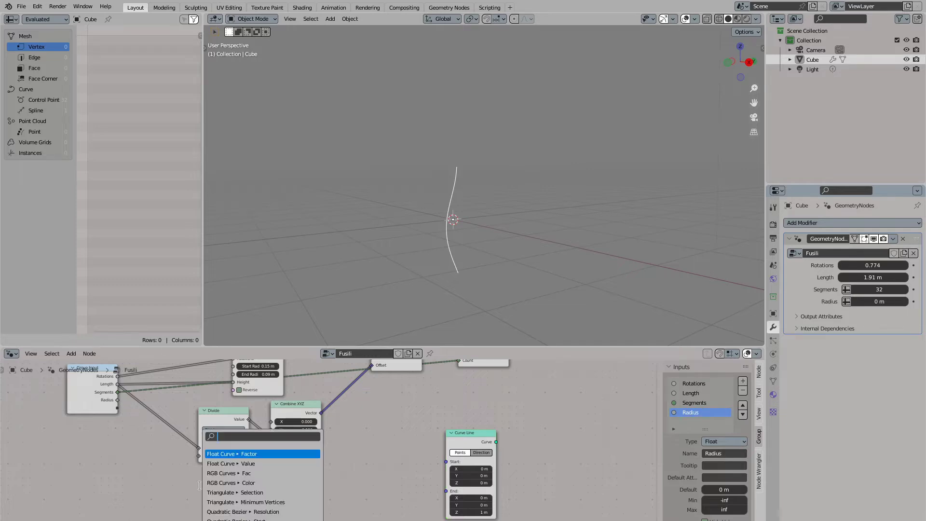
type("comb")
key("Return")
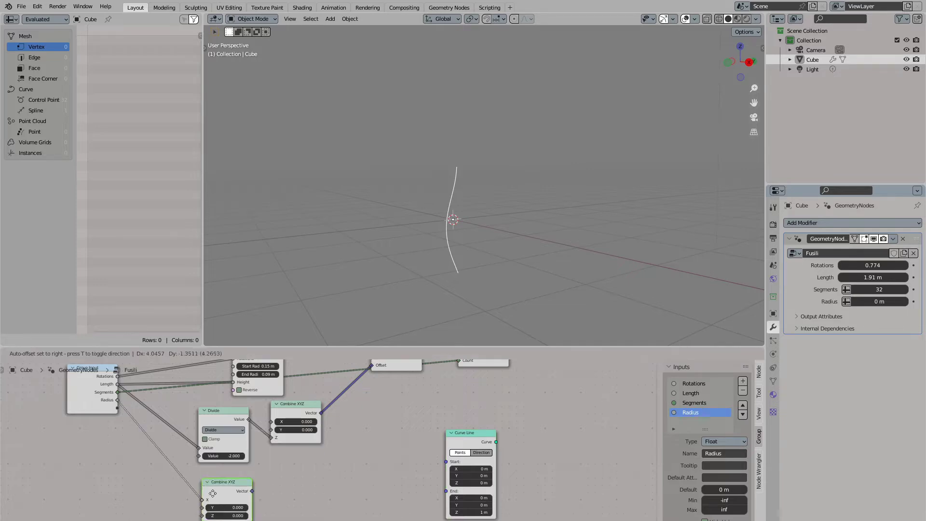
left_click(216, 503)
left_click_drag(236, 499, 223, 470)
left_click_drag(253, 478, 445, 462)
left_click_drag(204, 488, 204, 495)
middle_click_drag(125, 390, 191, 389)
left_click_drag(183, 399, 246, 497)
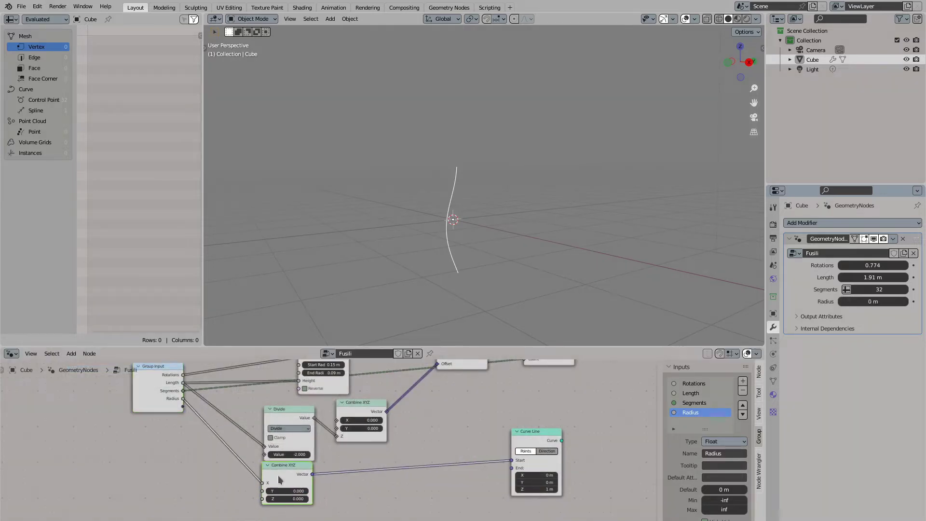
middle_click_drag(291, 479, 268, 466)
left_click(264, 467)
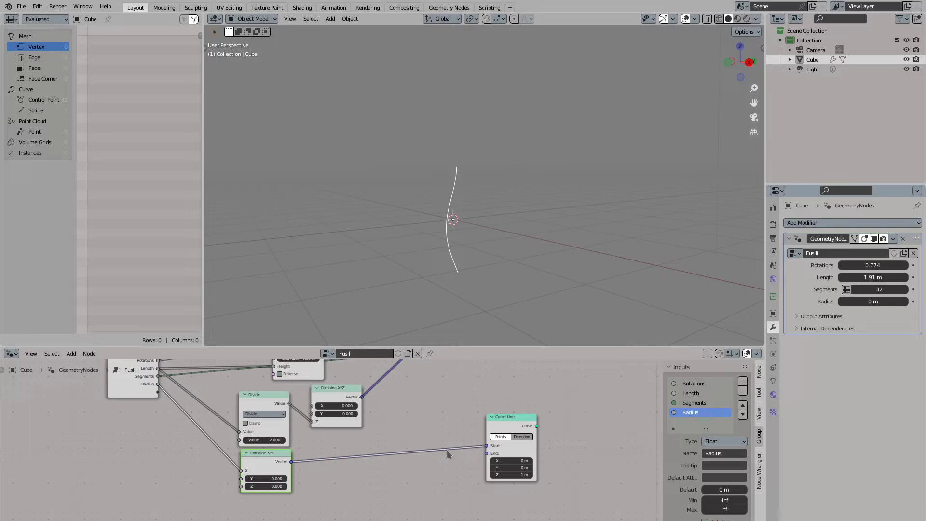
- Feed the new Combine XYZ's Vector into a vector Scale node with a scale of -1
left_click_drag(289, 463, 372, 480)
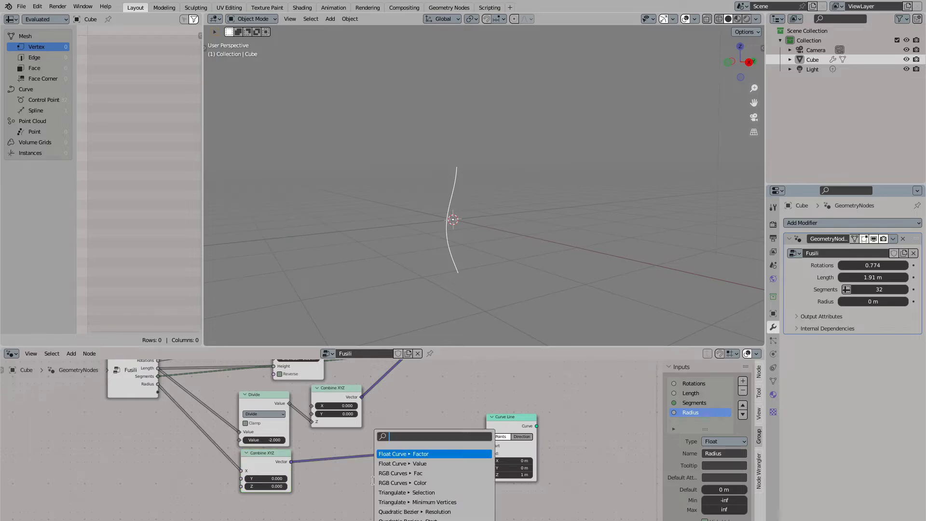
type("scale")
key("Return")
left_click(373, 485)
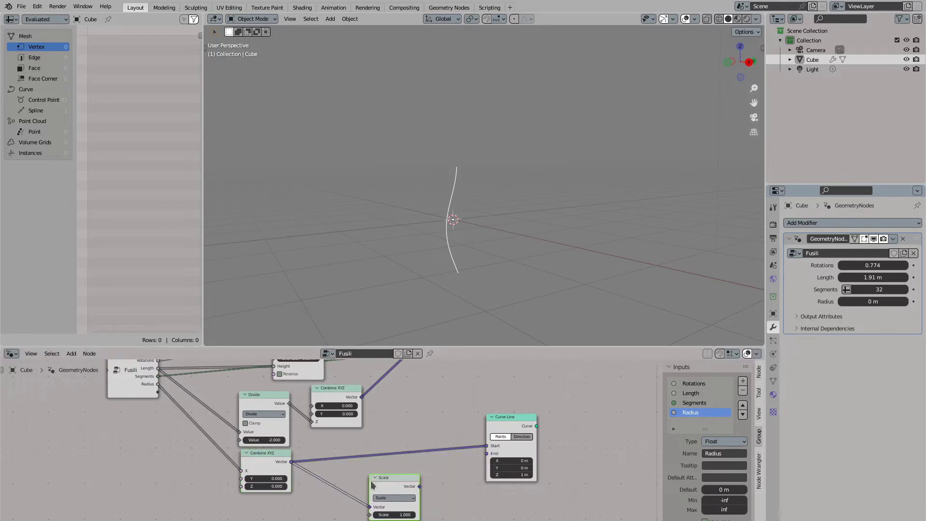
left_click(394, 515)
type("-1")
key("Return")
- Connect the Scale result to the Curve Line's Start and the unscaled Combine XYZ Vector to its End
left_click_drag(420, 486, 486, 446)
left_click_drag(387, 483, 376, 438)
left_click_drag(290, 462, 493, 459)
scroll(483, 418, "down", 3)
middle_click_drag(484, 418, 427, 446)
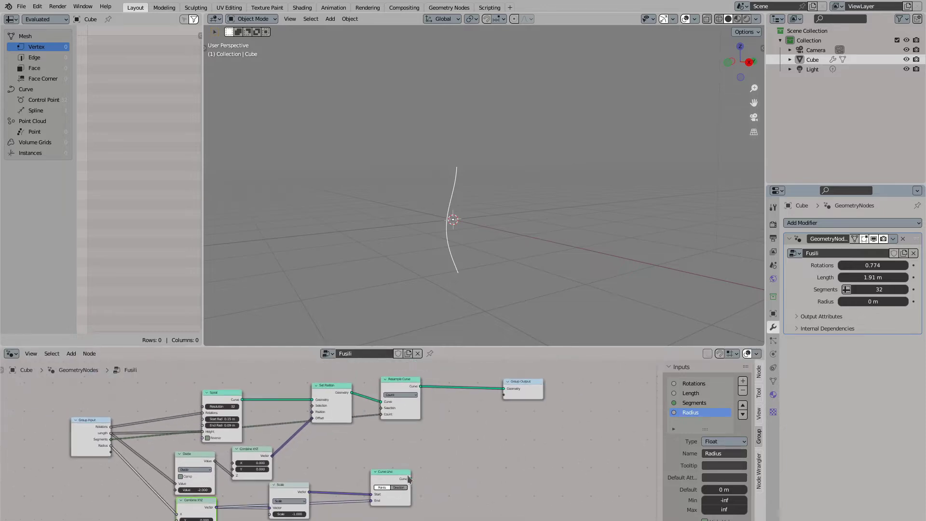
- Preview the Curve Line by connecting it to the Group Output and set the modifier's Radius to 0.26 m
left_click_drag(410, 480, 503, 389)
middle_click_drag(449, 248, 447, 284)
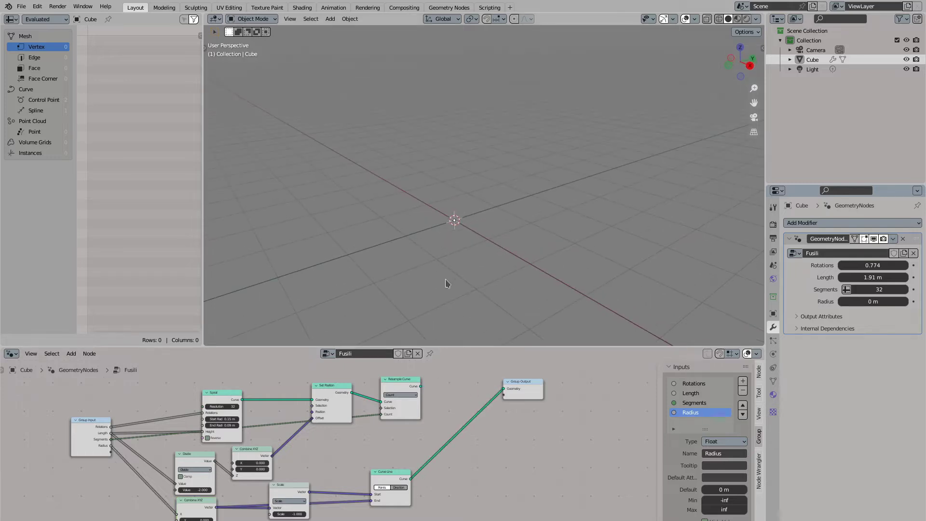
left_click_drag(879, 301, 884, 302)
middle_click_drag(587, 255, 621, 271)
scroll(622, 272, "up", 4)
mouse_move(875, 302)
left_mouse_down()
mouse_move(893, 302)
mouse_move(883, 301)
left_mouse_up()
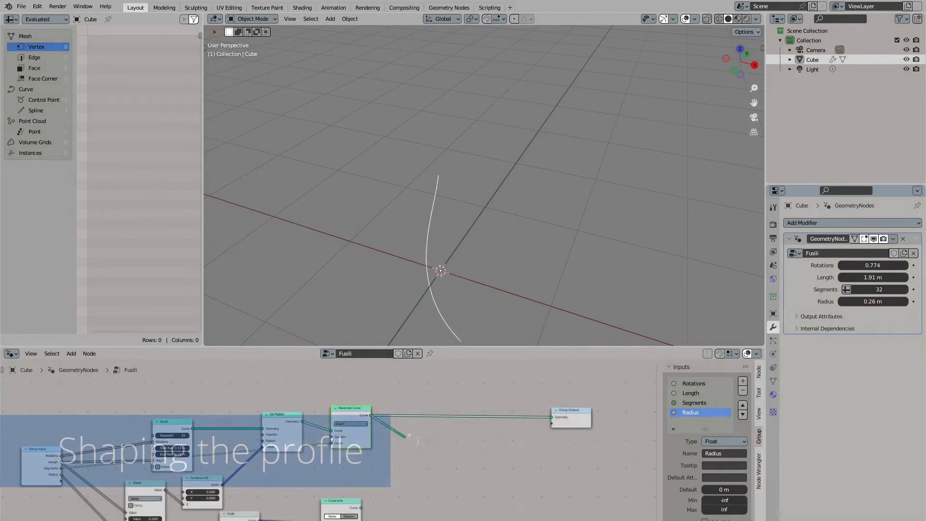
- Insert a Curve to Mesh node between Resample Curve and the Group Output, using the Curve Line as its Profile Curve
key("shift+a")
type("curve to")
key("Return")
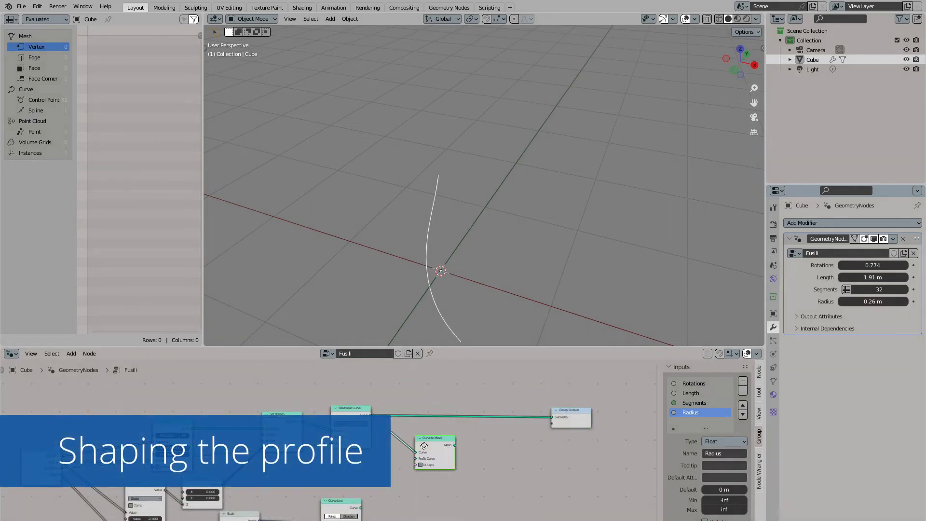
left_click(425, 446)
left_click_drag(456, 446, 441, 419)
left_click_drag(361, 508, 421, 436)
- Reduce the modifier's Radius to 0.155 m to narrow the ribbon mesh
middle_click_drag(479, 337, 518, 298)
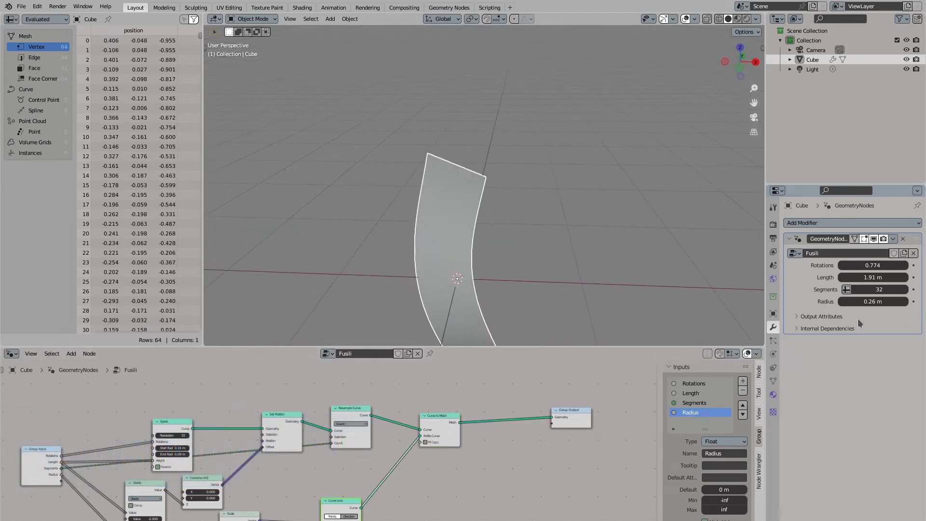
left_click_drag(873, 301, 851, 302)
middle_click_drag(553, 293, 520, 249)
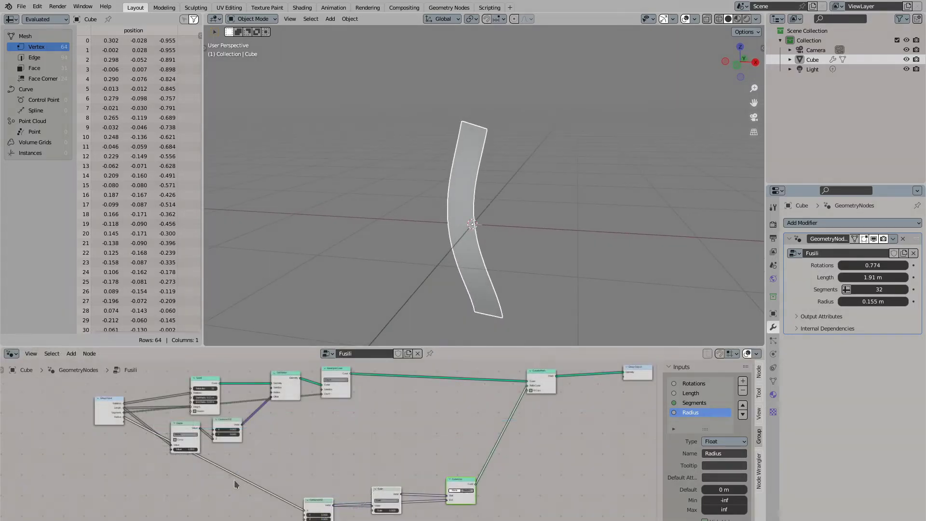
scroll(245, 482, "down", 2)
scroll(338, 454, "up", 3)
middle_click_drag(365, 439, 341, 463)
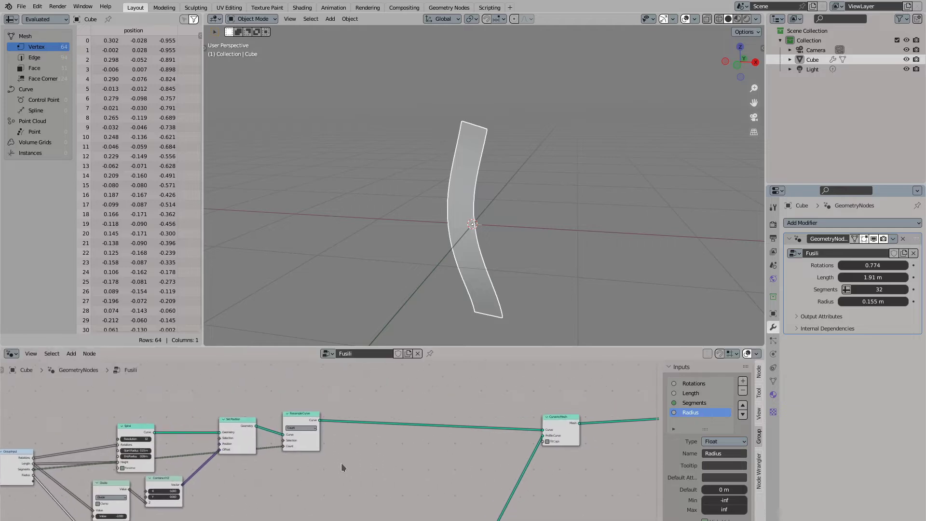
- Insert a Set Curve Radius node between Resample Curve and Curve to Mesh and mute it
scroll(324, 444, "up", 1)
left_click_drag(365, 453, 365, 453)
type("curve rad")
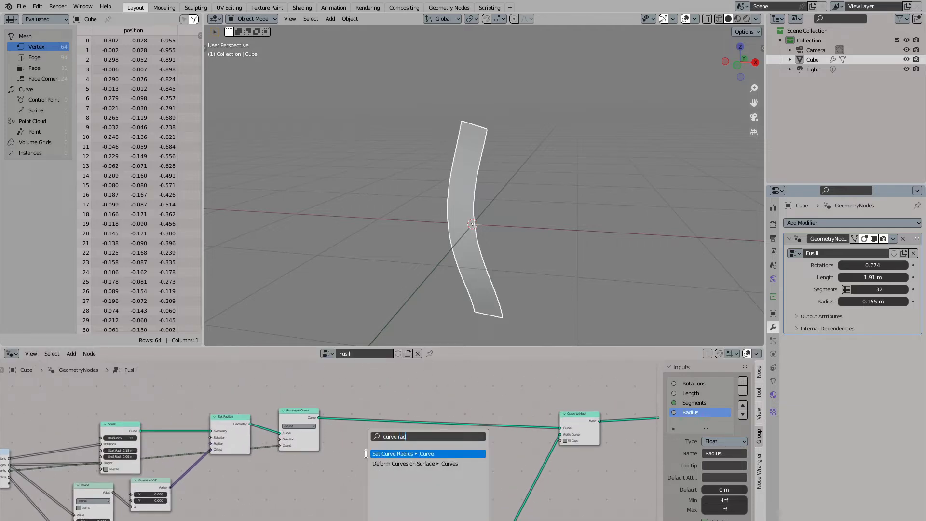
key("Return")
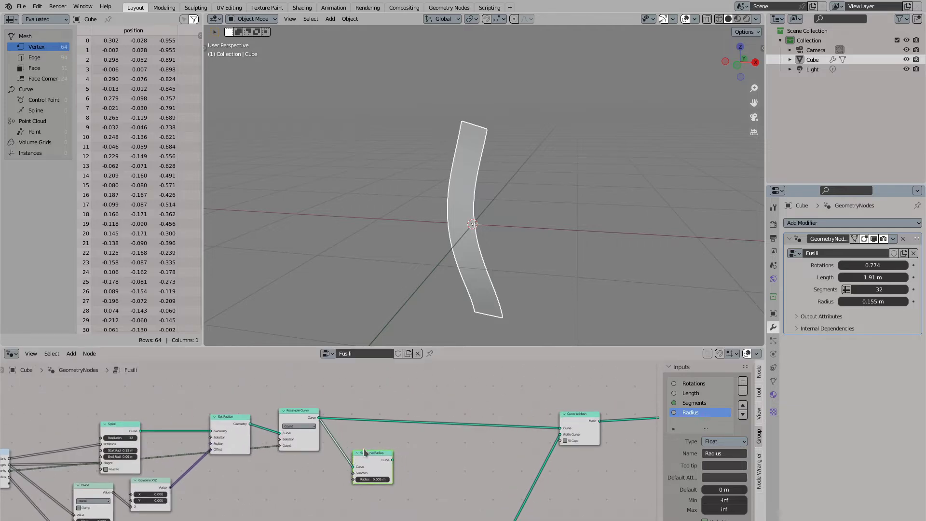
left_click_drag(393, 460, 425, 423)
left_click_drag(385, 456, 380, 425)
key("m")
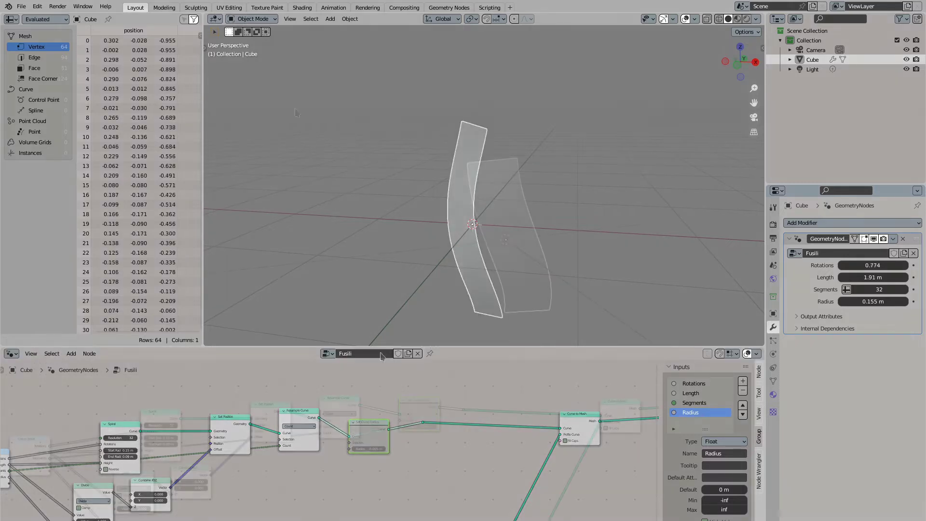
- Add a Spline Parameter node below the Set Position node
key("shift+a")
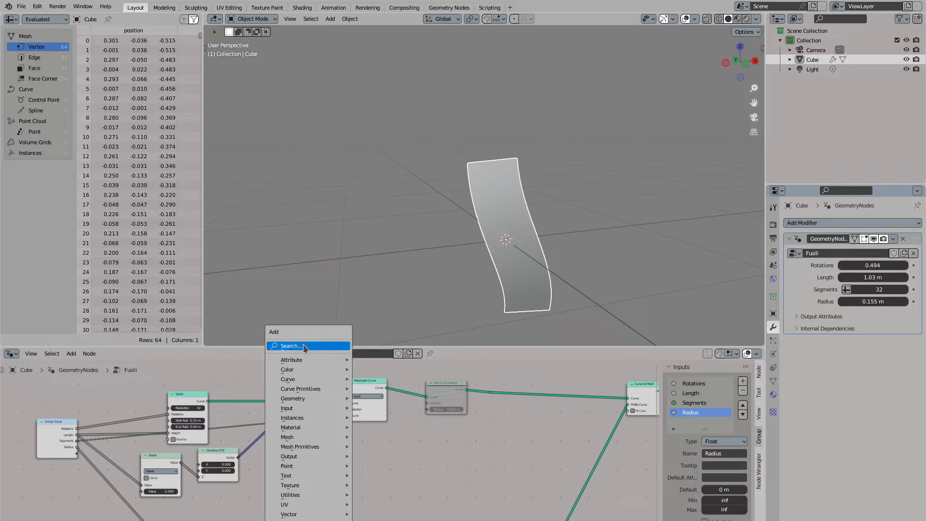
left_click(303, 348)
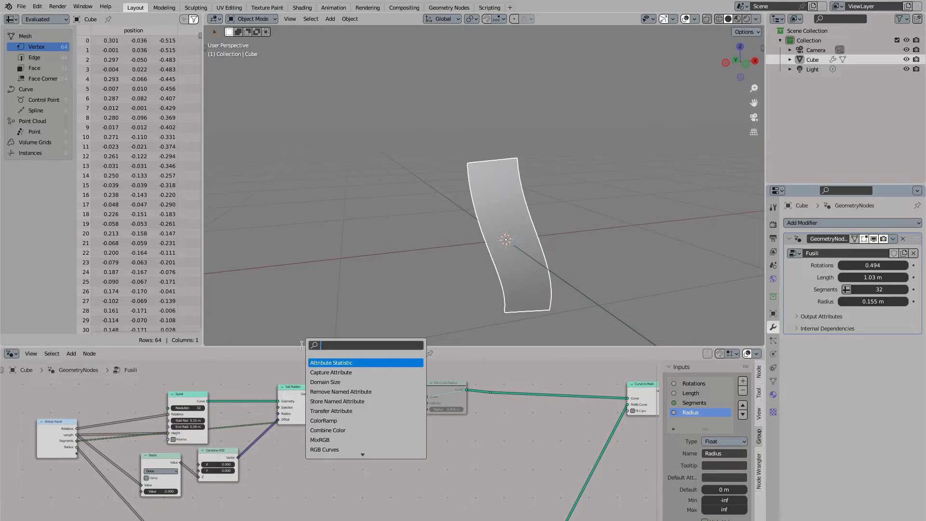
type("spline p")
key("Return")
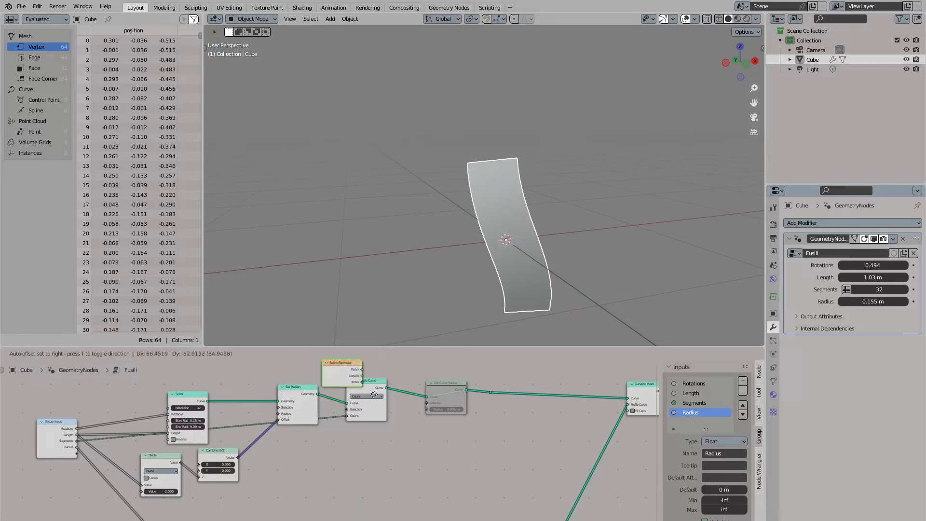
left_click(330, 481)
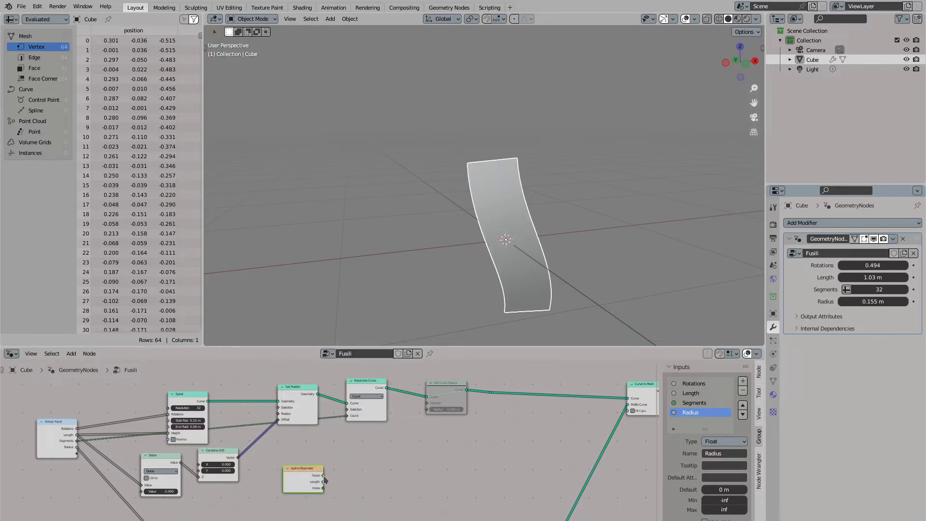
- Add a Float Curve node and connect the Spline Parameter's Factor to its Value input instead of its Factor input
left_click_drag(323, 476, 361, 470)
type("float c")
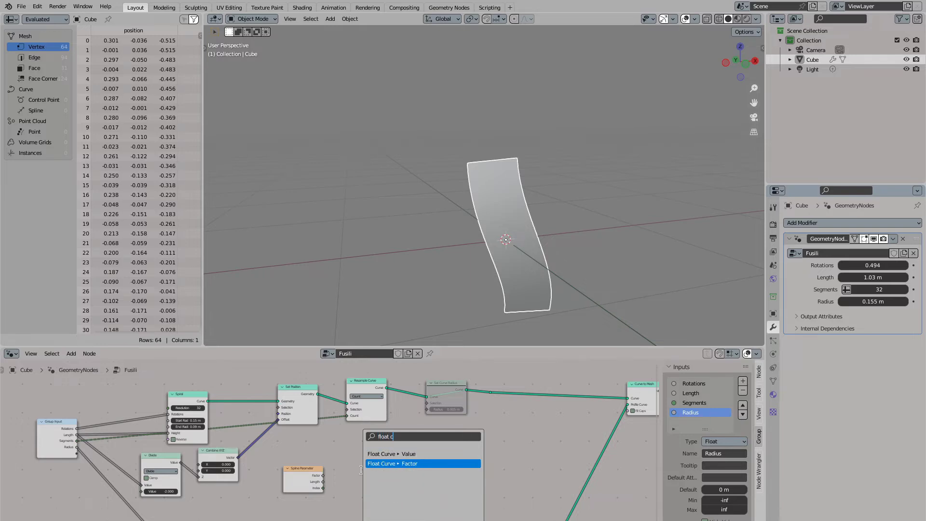
key("Return")
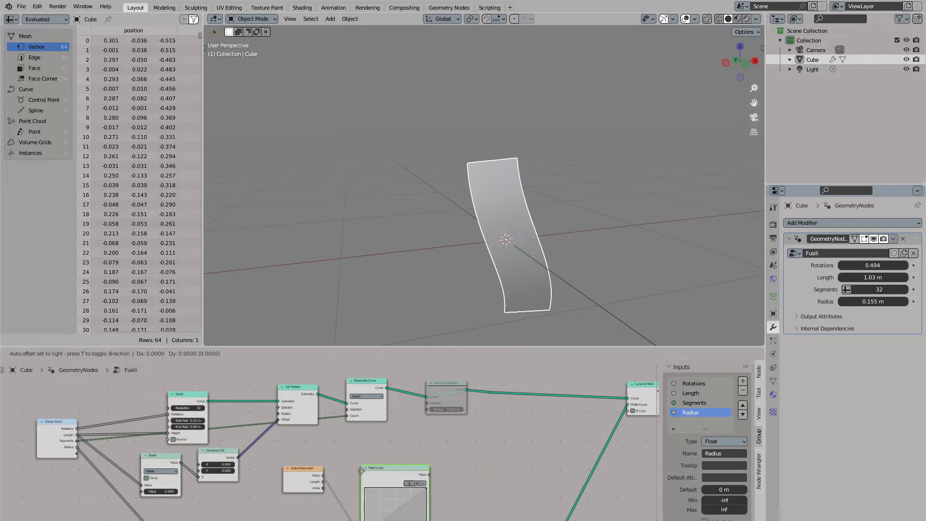
left_click(387, 453)
middle_click_drag(361, 487, 364, 464)
left_click_drag(307, 453, 306, 479)
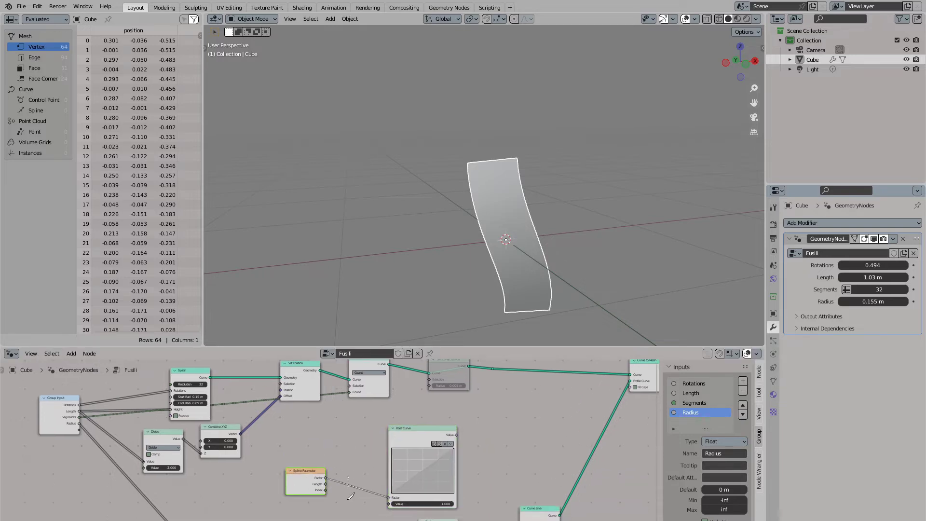
right_click_drag(349, 494, 351, 477, "ctrl")
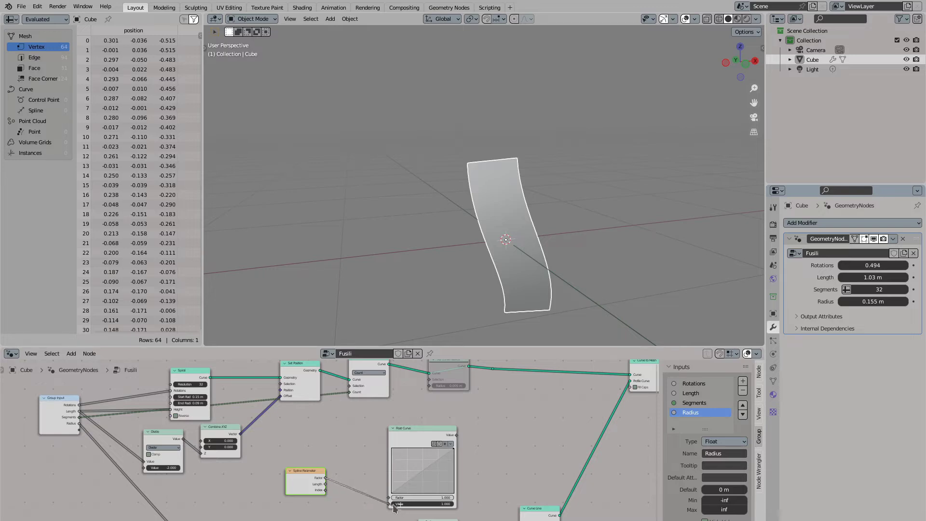
left_click_drag(394, 507, 392, 505)
left_click_drag(424, 434, 401, 419)
middle_click_drag(401, 419, 391, 446)
- Space Set Curve Radius away from Resample Curve, then unmute it and drive its Radius with the Float Curve's Value
left_click_drag(491, 380, 415, 407)
key("g")
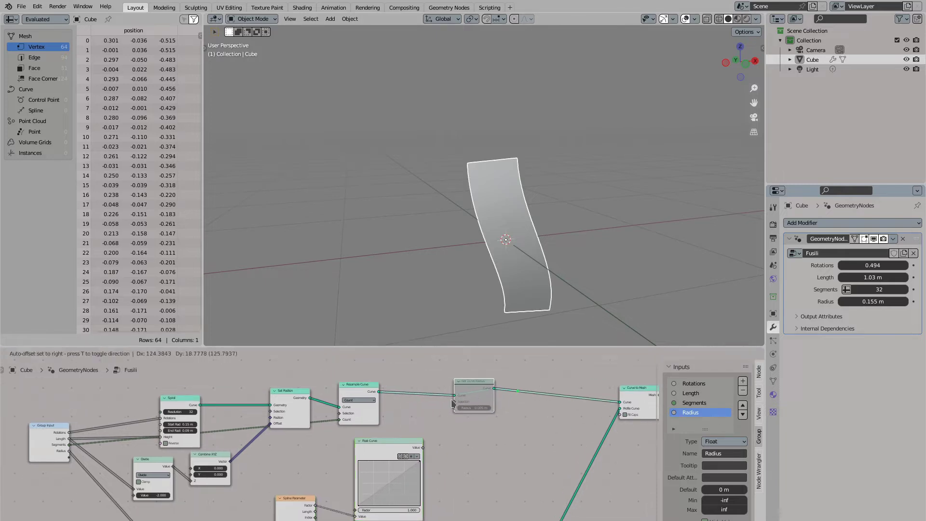
left_click(452, 403)
left_click_drag(424, 448, 454, 409)
- Set the Float Curve's start point to about 0.16 and its end point to about 0.18
scroll(381, 413, "up", 4)
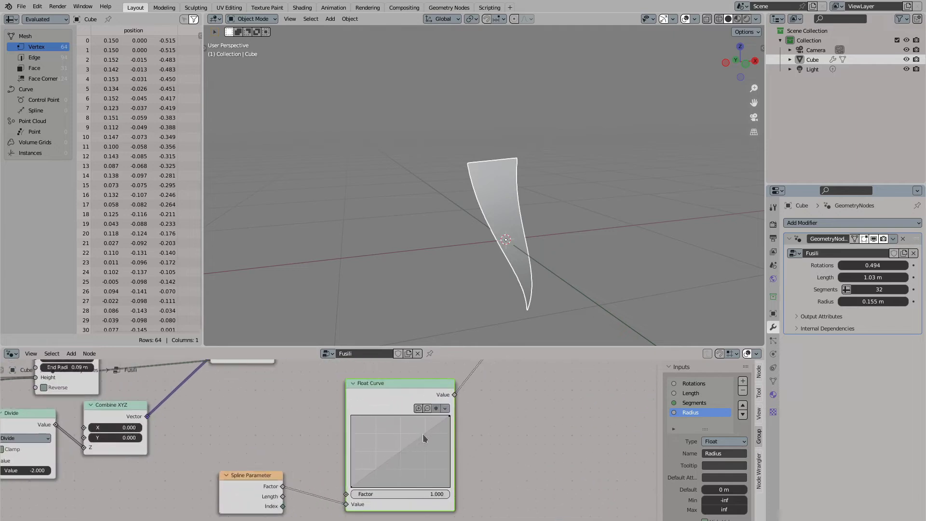
left_click(354, 486)
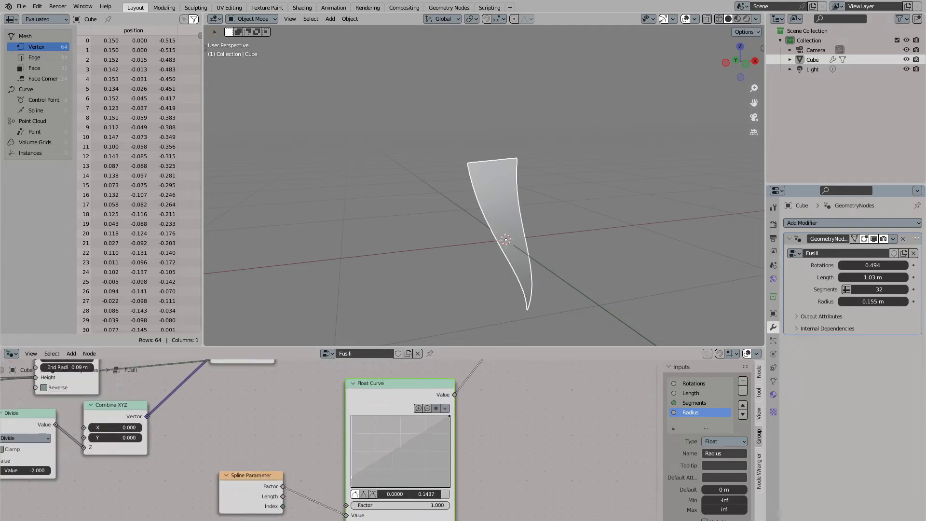
left_click_drag(353, 477, 352, 476)
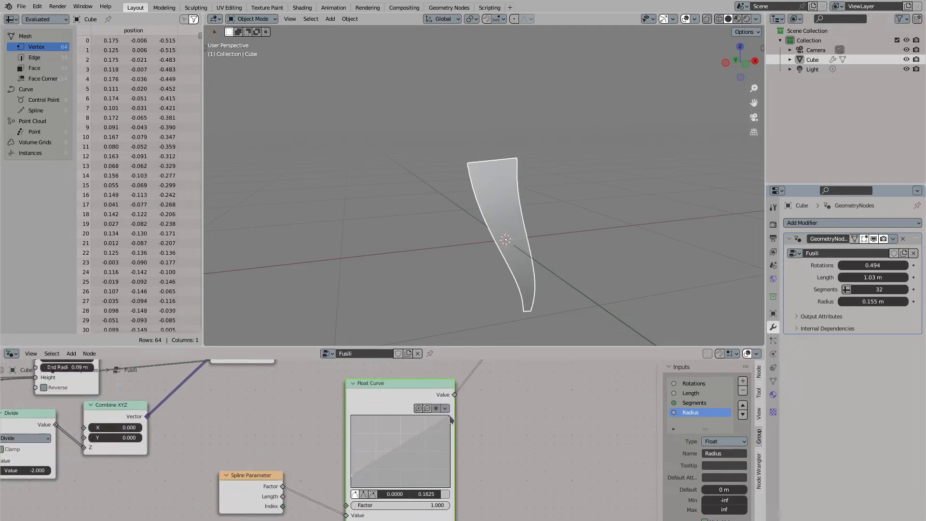
left_click_drag(449, 416, 450, 474)
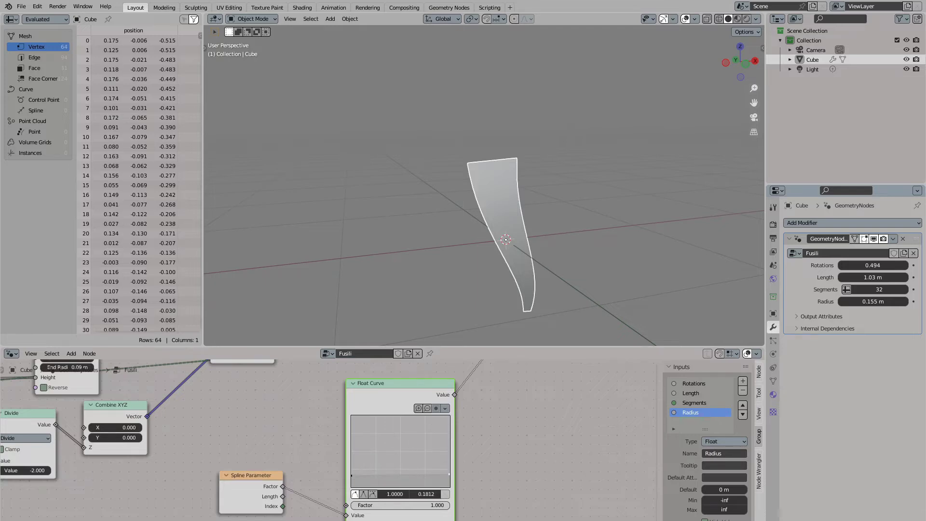
- Round both noodle ends by adding two Float Curve points near the maximum value, at about 0.15 and 0.85 along the curve
left_click_drag(380, 474, 435, 419)
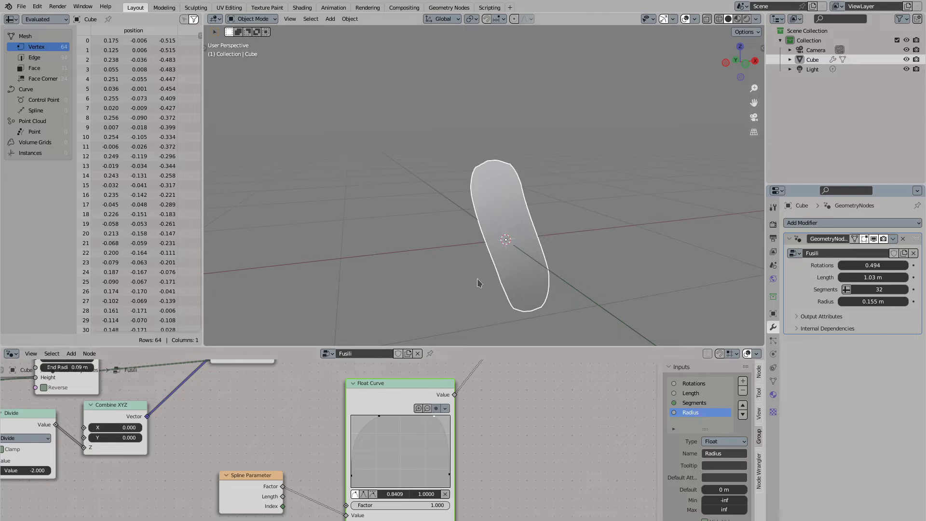
middle_click_drag(479, 283, 466, 271)
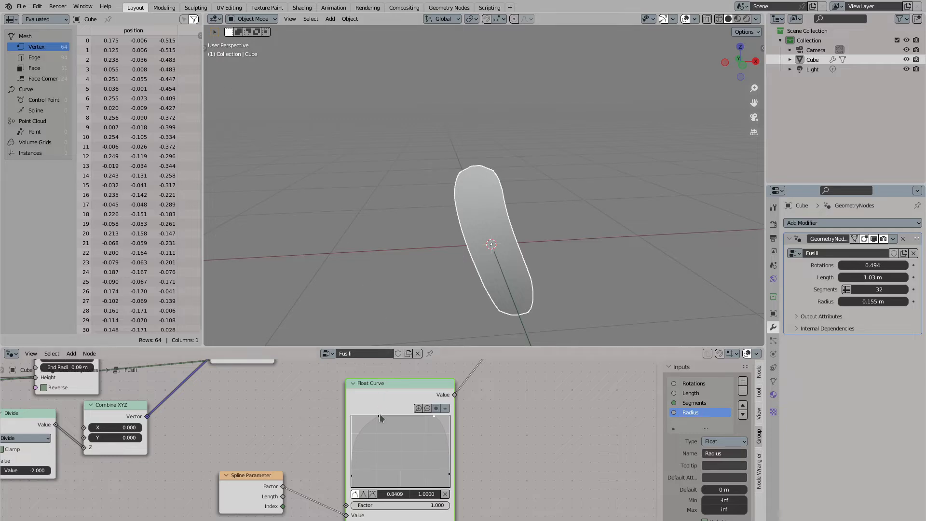
left_click_drag(374, 416, 368, 416)
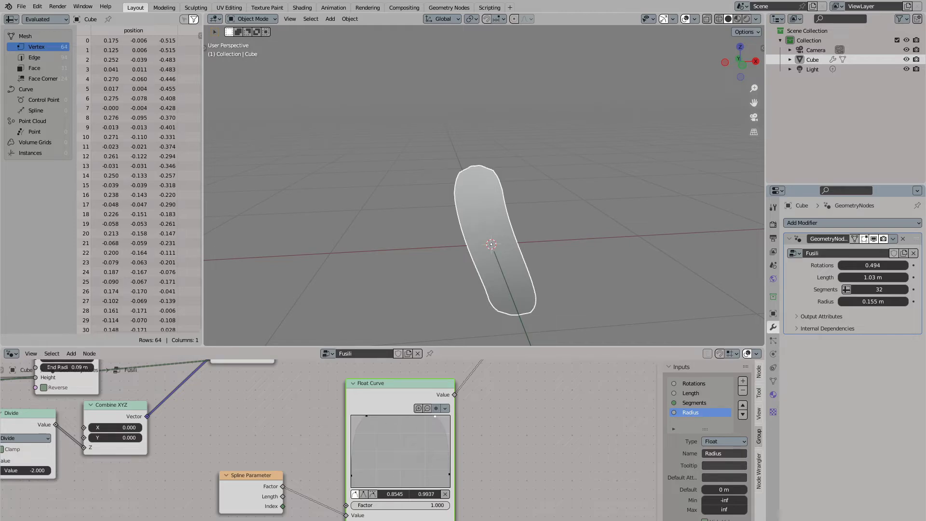
mouse_move(396, 278)
middle_mouse_down()
mouse_move(436, 264)
mouse_move(387, 263)
middle_mouse_up()
- Make room around the Spline Parameter and Set Curve Radius nodes and add a Math node set to Add, fed by the Float Curve's Value
scroll(316, 457, "down", 5)
left_click_drag(263, 442, 284, 479)
left_click_drag(285, 481, 286, 488)
middle_click_drag(439, 393, 372, 440)
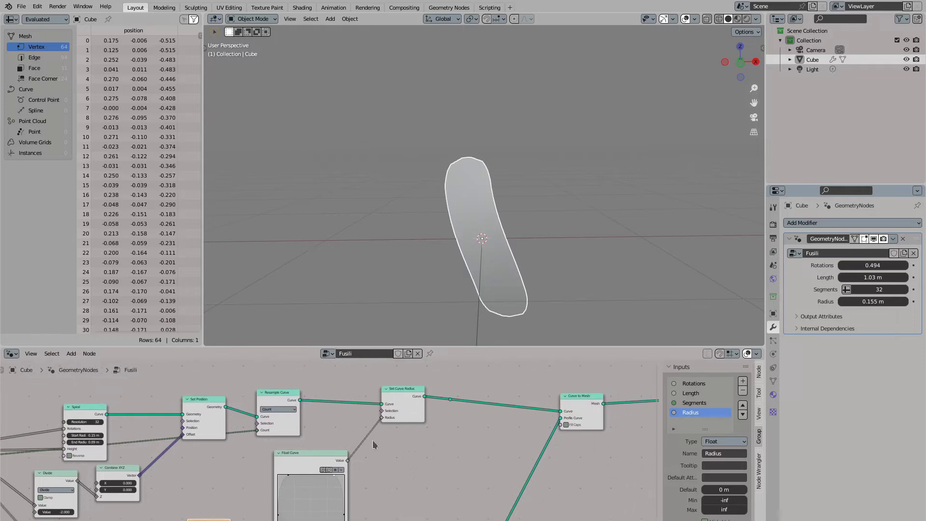
left_click_drag(418, 412, 440, 408)
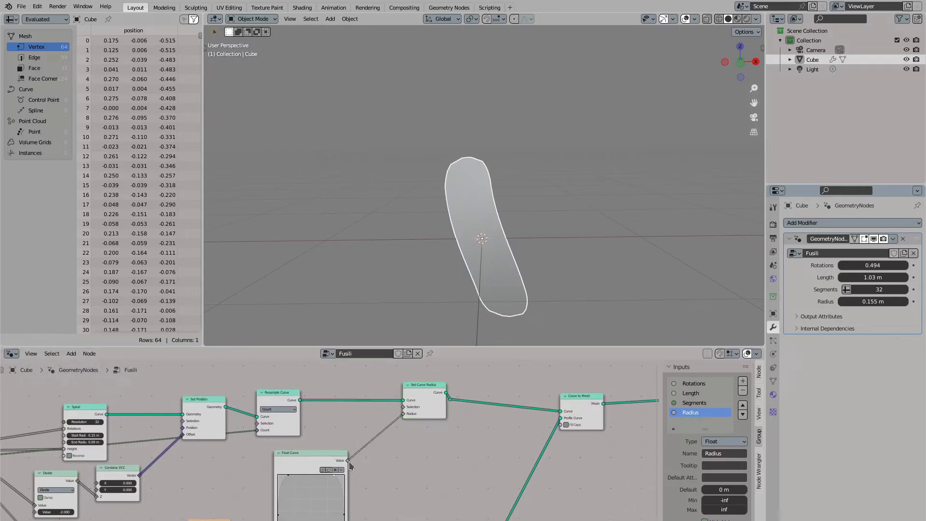
left_click_drag(348, 462, 394, 457)
type("math")
key("Return")
left_click(376, 454)
- Add a Noise Texture, feed its Fac into the Add node's second Value, and connect the sum to Set Curve Radius's Radius
middle_click_drag(282, 516, 313, 448)
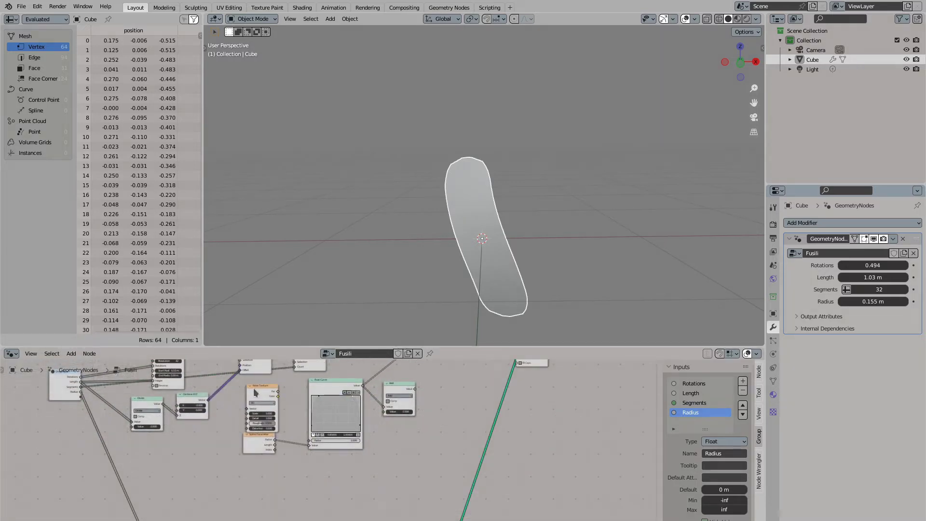
left_click_drag(259, 386, 328, 461)
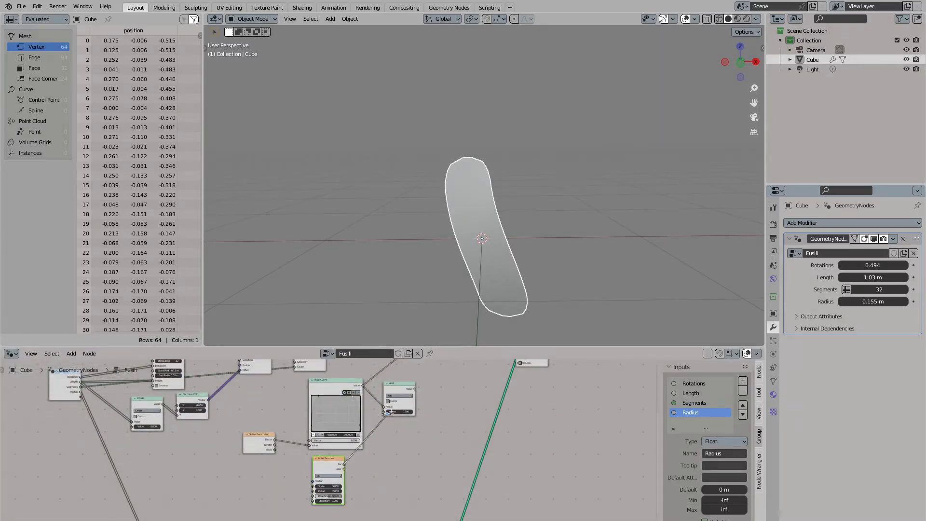
left_click_drag(389, 413, 388, 413)
middle_click_drag(411, 409, 372, 476)
scroll(373, 476, "up", 2)
left_click_drag(378, 454, 362, 413)
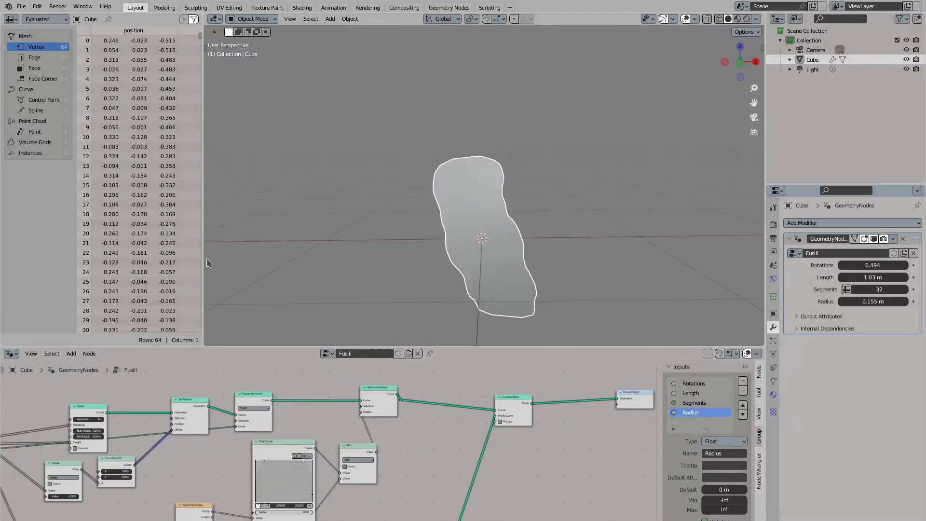
middle_click_drag(316, 487, 315, 410)
scroll(316, 411, "up", 4)
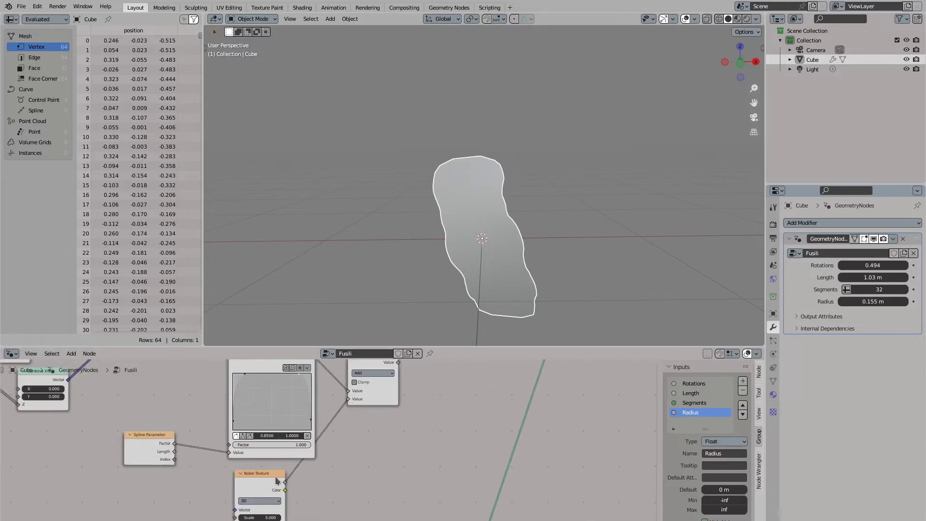
left_click_drag(285, 483, 349, 400)
type("mul")
key("Return")
left_click(322, 455)
middle_click_drag(370, 452, 379, 423)
scroll(378, 424, "up", 2)
left_click_drag(241, 457, 324, 436)
left_click(351, 436)
type("x")
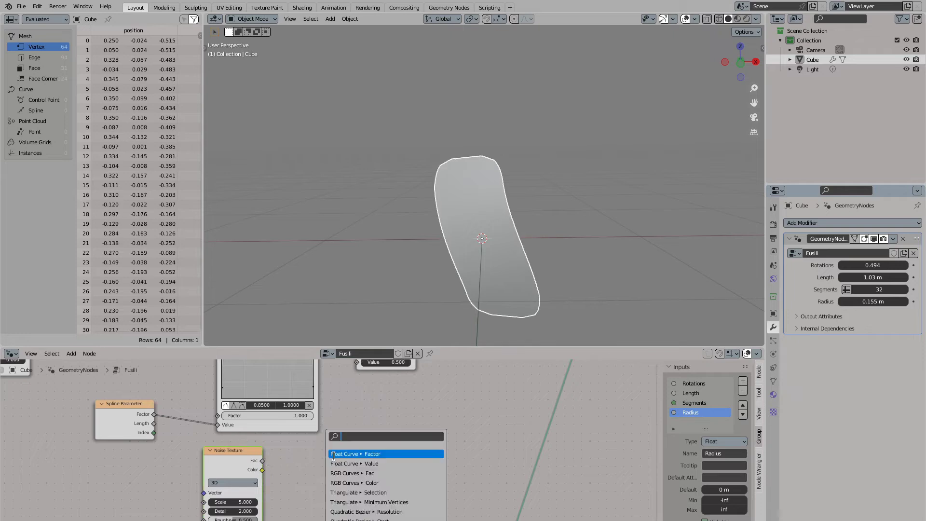
- Insert a Map Range node between the Noise Texture's Fac and the Add node's second Value
type("map")
key("Return")
left_click(323, 418)
middle_click_drag(350, 420, 337, 474)
left_click_drag(363, 476, 345, 417)
middle_click_drag(348, 431, 357, 386)
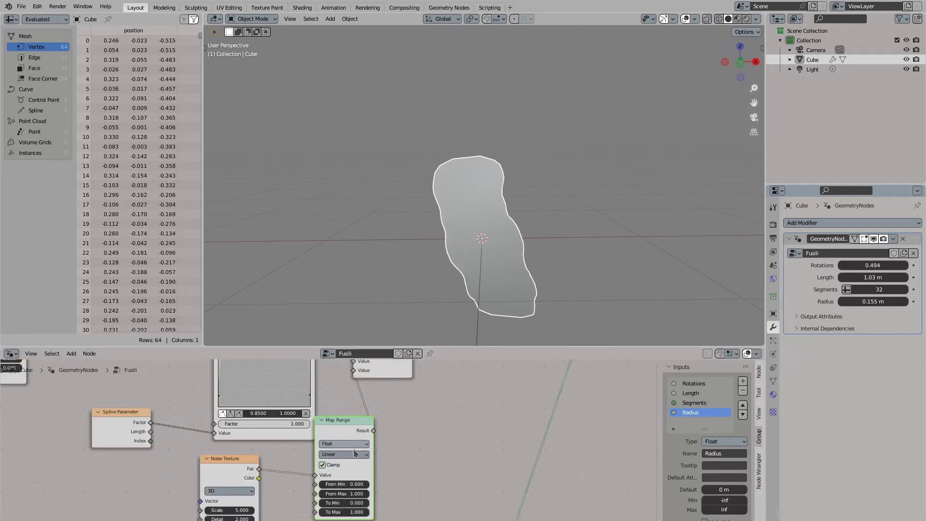
- Set the Map Range node's To Min to -0.1 and To Max to 0.2
double_click(360, 494)
left_click(365, 505)
double_click(363, 504)
type("-.1")
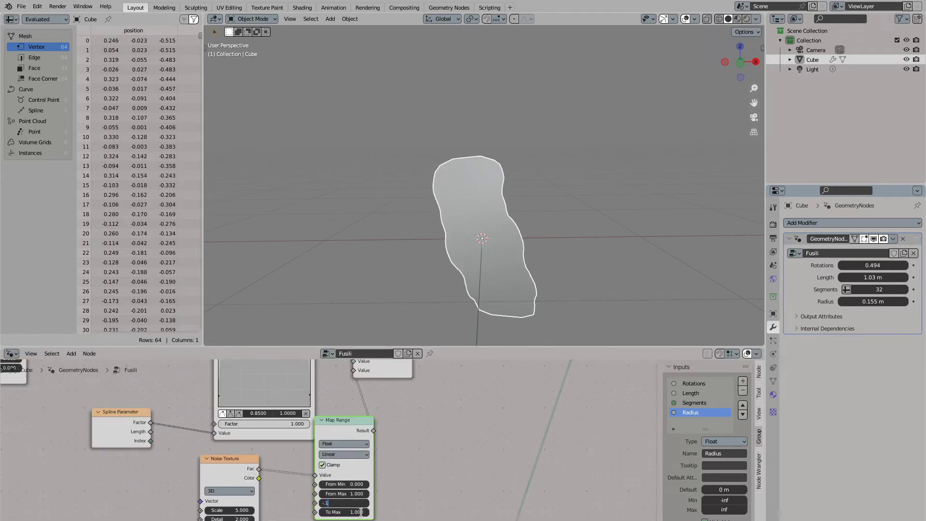
key("Return")
double_click(361, 513)
type(".1")
key("Return")
double_click(360, 513)
type(".2")
key("Return")
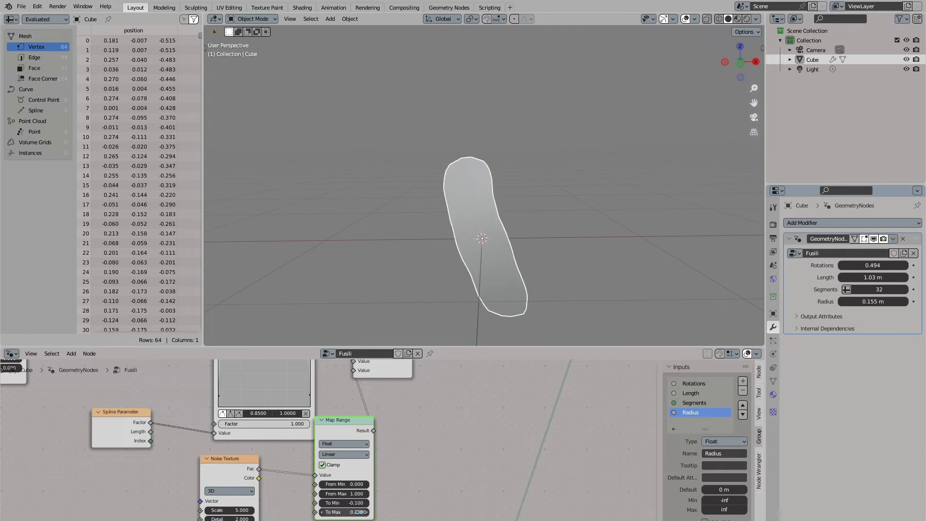
- Reduce the Noise Texture's Scale to about 2.2
middle_click_drag(255, 510, 286, 483)
mouse_move(275, 483)
left_mouse_down()
mouse_move(246, 483)
mouse_move(261, 483)
left_mouse_up()
scroll(182, 452, "down", 3)
- Add a Vector Math node set to Add in front of the Noise Texture and connect it to the texture's Vector input
middle_click_drag(182, 452, 422, 456)
scroll(422, 456, "down", 1)
left_click_drag(457, 471, 344, 457)
type("vectorm")
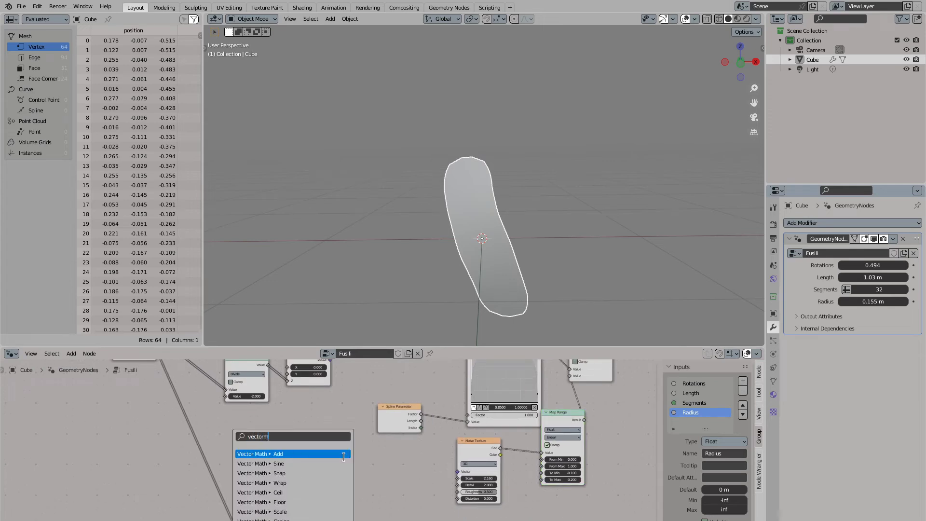
key("Return")
left_click(421, 459)
scroll(338, 441, "down", 3)
middle_click_drag(312, 438, 353, 425)
key("g")
left_click(348, 489)
- Add a Position node, connect it to the Vector Math Add node's first Vector, and arrange it beside that node
key("shift+a")
left_click(304, 345)
type("pos")
key("Return")
left_click(328, 482)
scroll(328, 481, "up", 3)
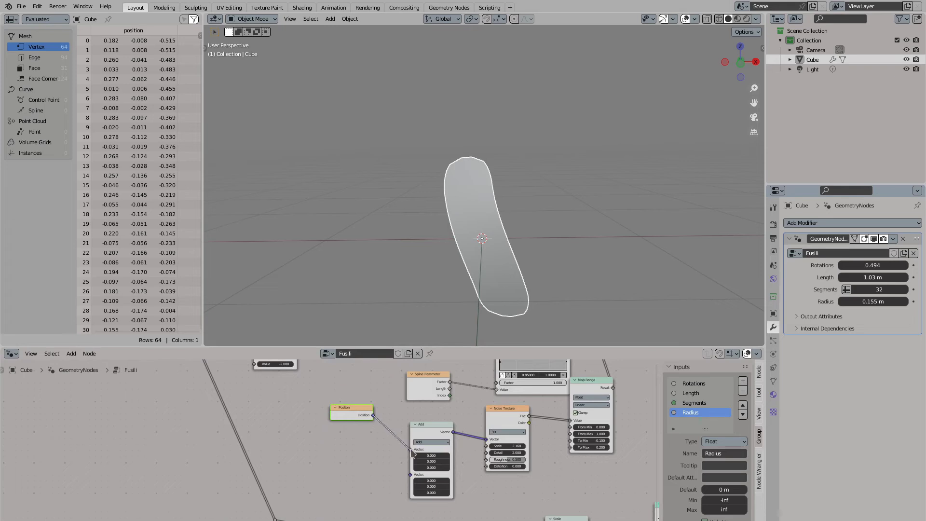
left_click_drag(411, 452, 411, 451)
key("g")
left_click(335, 428)
- Add an Integer group input named Seed and place it below Radius in the input list
scroll(335, 428, "down", 3)
middle_click_drag(335, 428, 335, 465)
left_click_drag(216, 381, 213, 382)
left_click(700, 404)
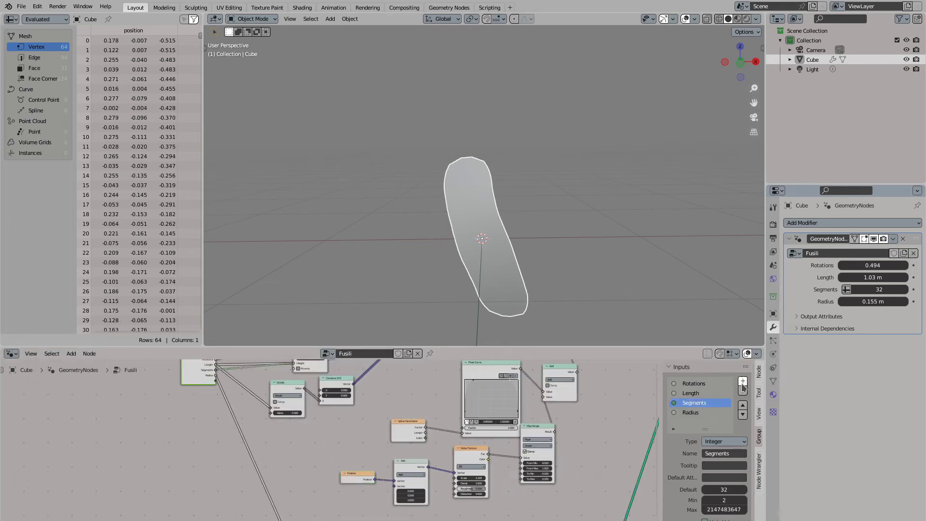
left_click(743, 381)
double_click(698, 410)
left_click(743, 416)
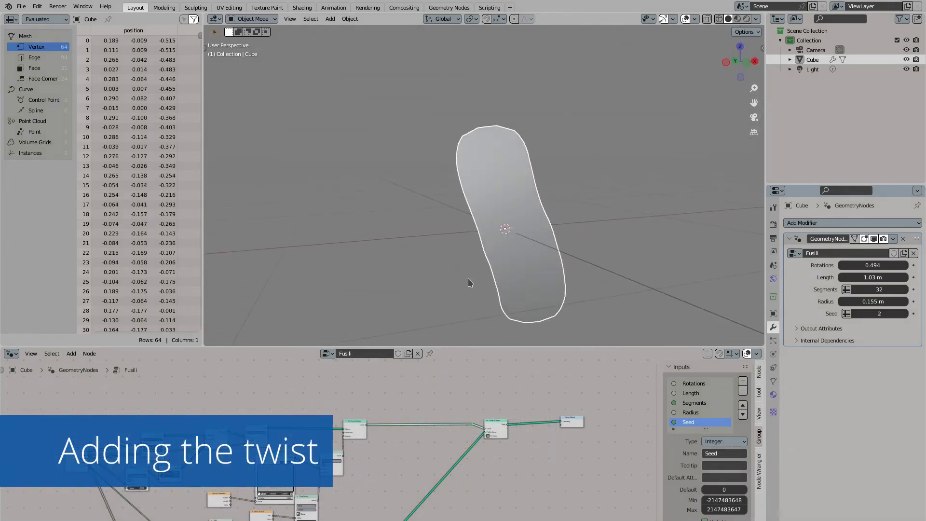
- Insert a Set Curve Tilt node on the link between Set Curve Radius and Curve to Mesh
scroll(379, 393, "up", 1)
key("shift+a")
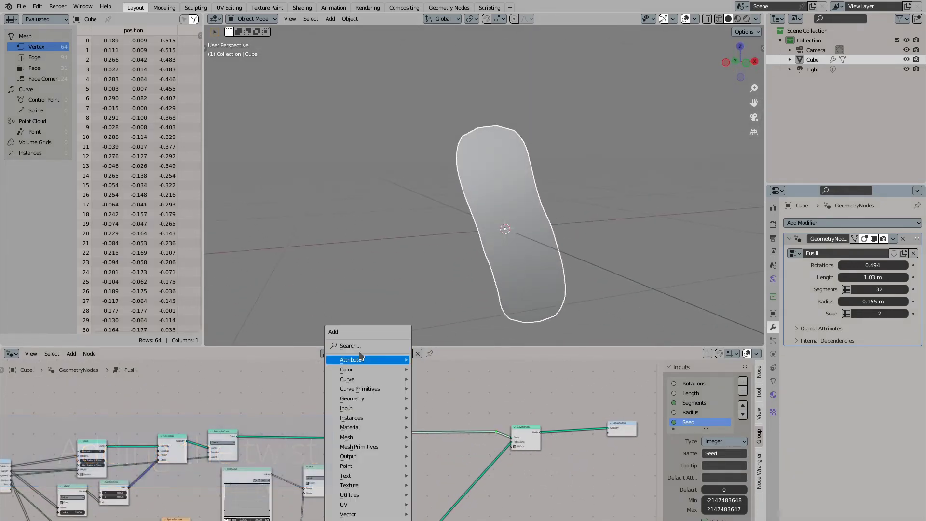
type("set curve")
key("Return")
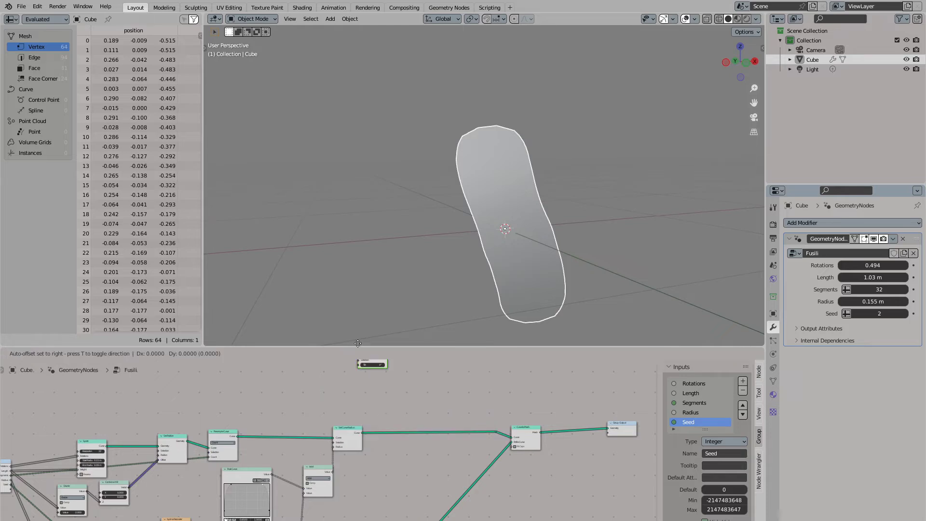
left_click(425, 425)
left_click_drag(440, 430, 441, 432)
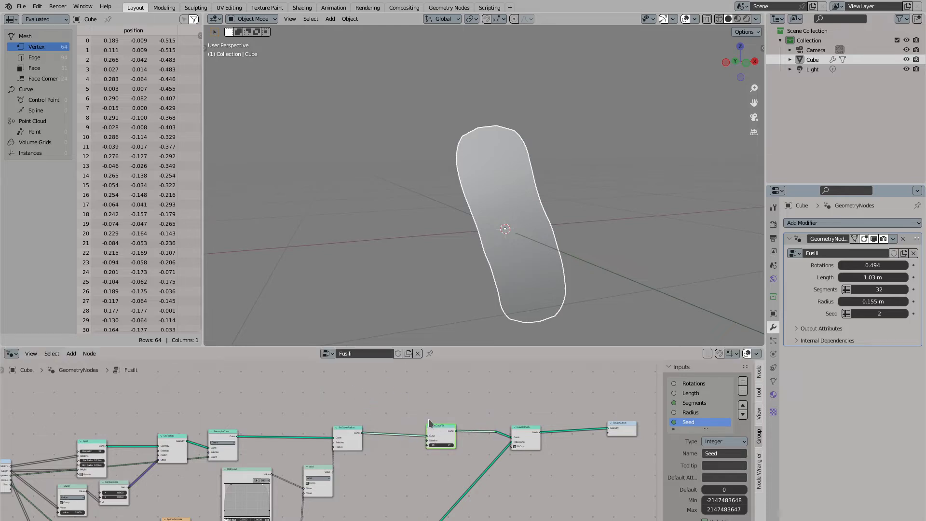
- Add a second Spline Parameter node in the free space below the Add node that feeds the curve radius
scroll(424, 424, "up", 5)
middle_click_drag(302, 486, 332, 426)
scroll(331, 427, "down", 4)
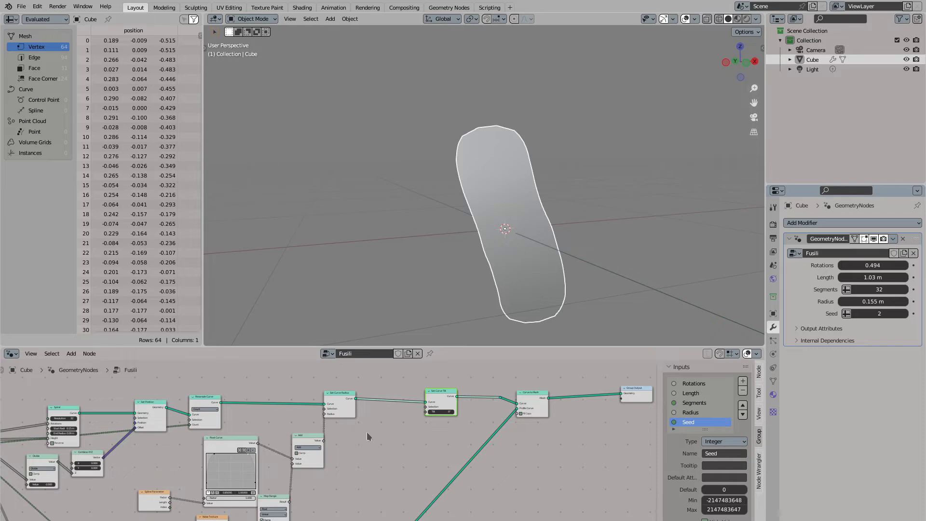
key("shift+a")
type("sp")
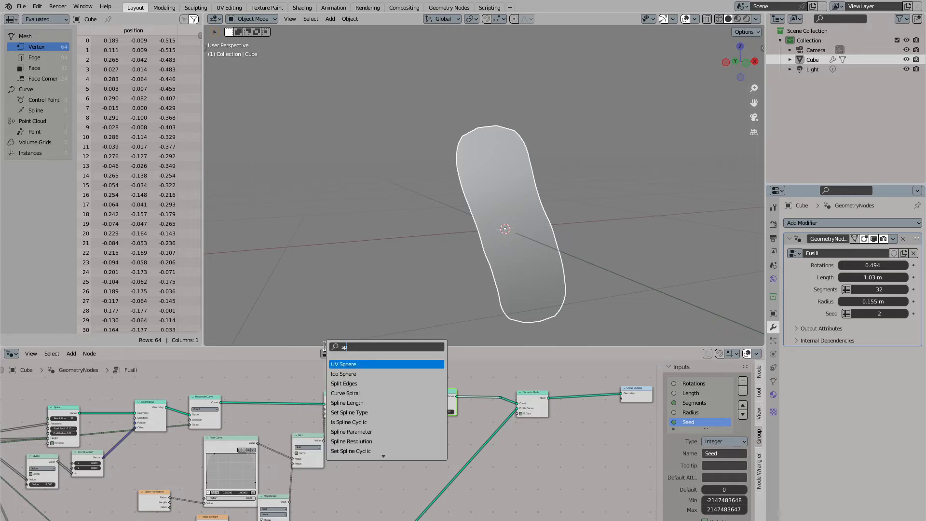
type("line para")
key("Return")
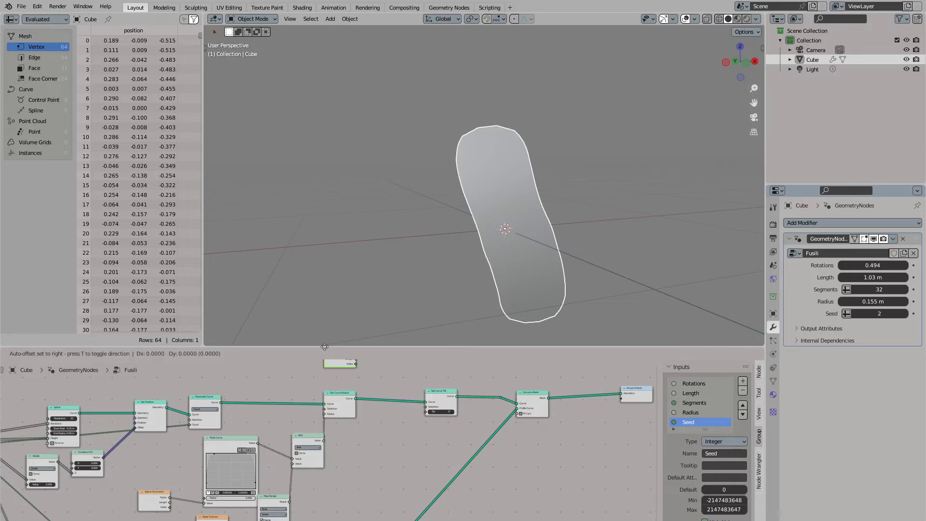
left_click(308, 481)
middle_click_drag(308, 481, 273, 464)
scroll(273, 464, "up", 1)
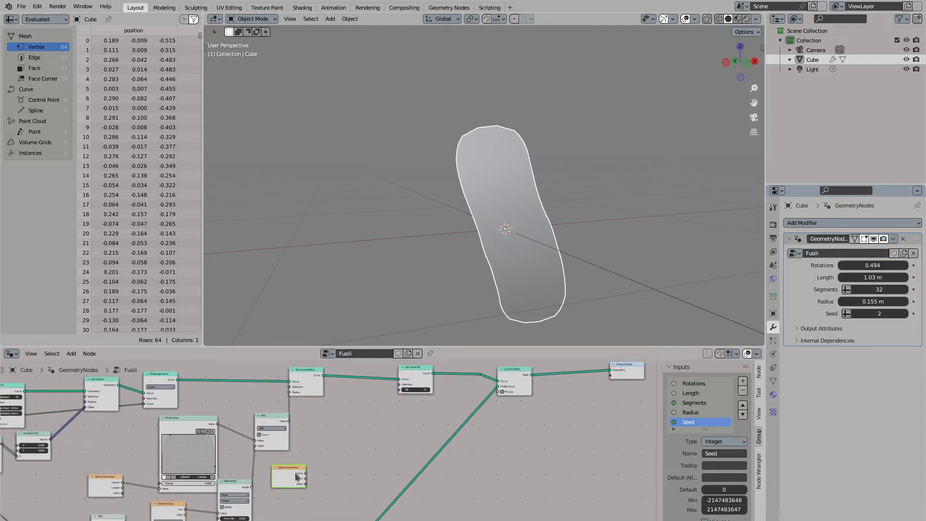
middle_click_drag(317, 440, 310, 465)
scroll(381, 389, "up", 4)
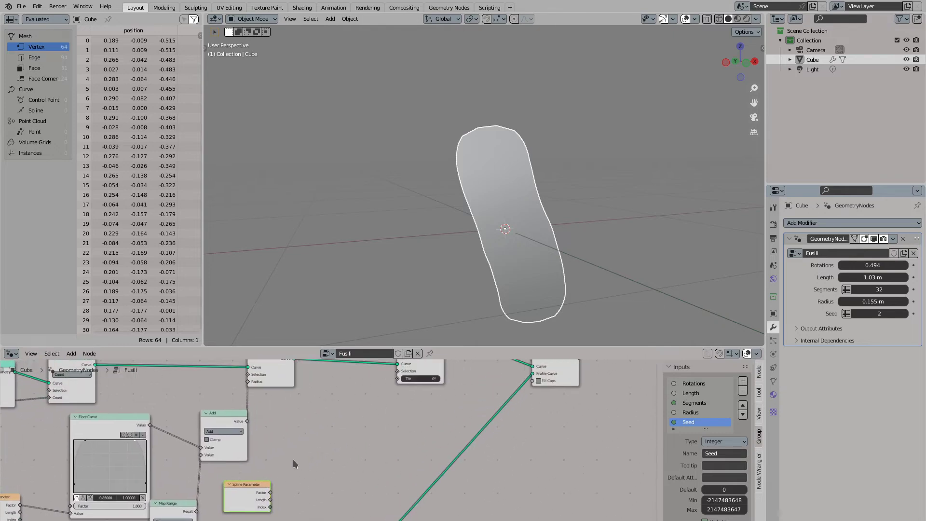
key("shift+a")
left_click(289, 347)
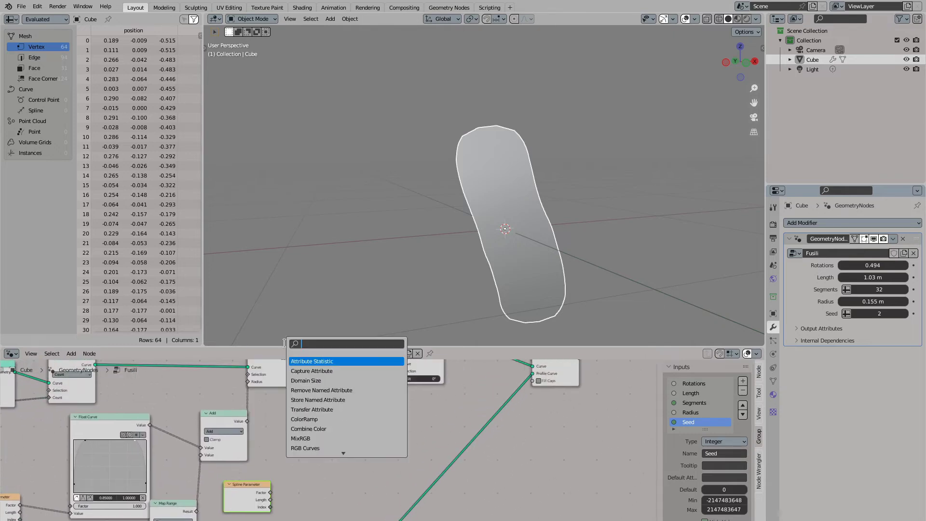
type("math mu")
key("BackSpace")
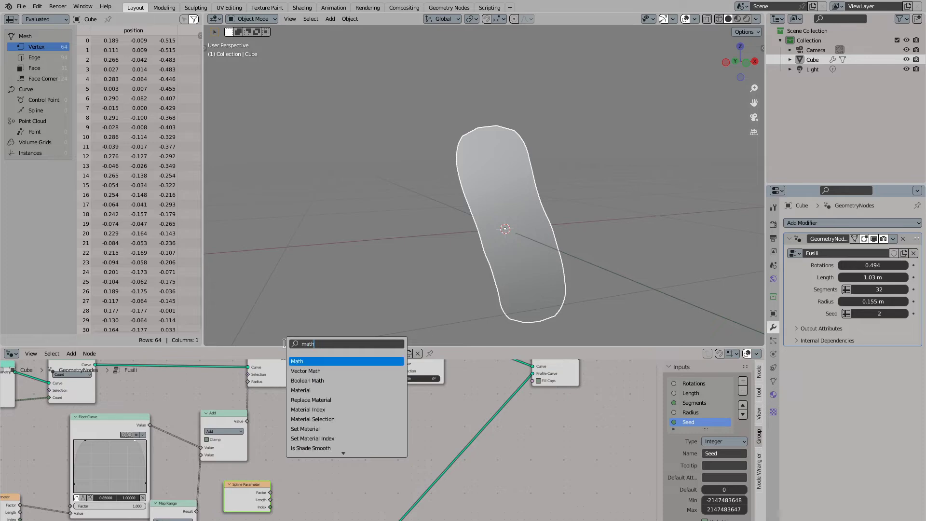
type("mu")
key("BackSpace")
key("BackSpace")
type("m")
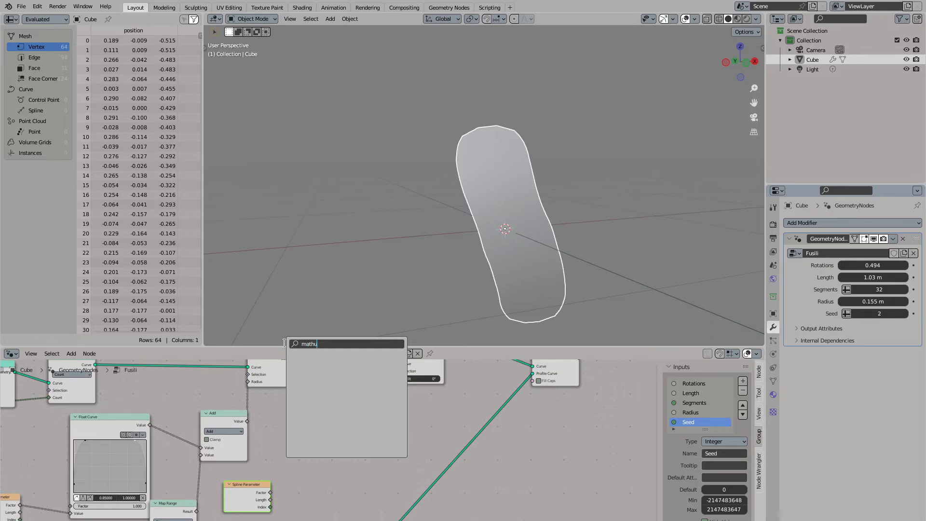
key("BackSpace")
key("Escape")
- Add a Math node set to Multiply, fed by the new Spline Parameter node's Factor output
left_click_drag(271, 492, 319, 459)
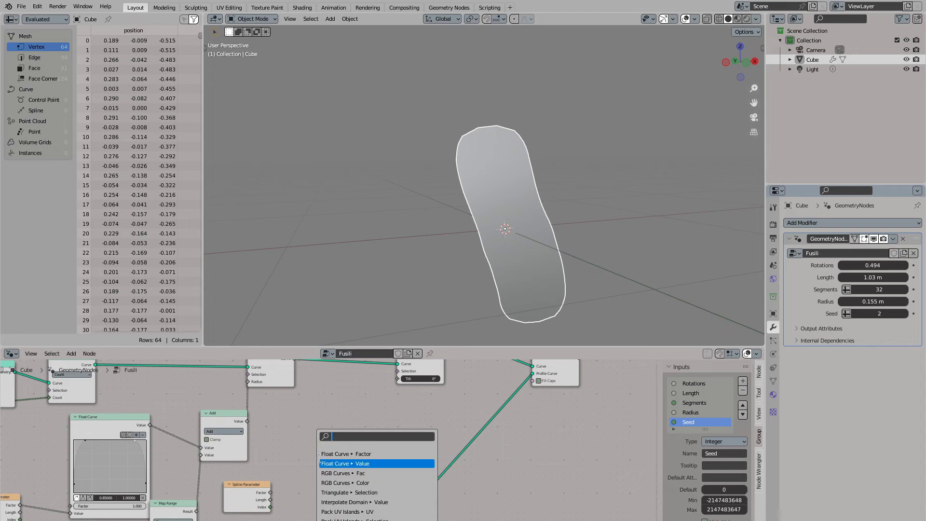
type("mul")
key("Return")
left_click(309, 444)
middle_click_drag(329, 495, 343, 459)
scroll(343, 458, "up", 1)
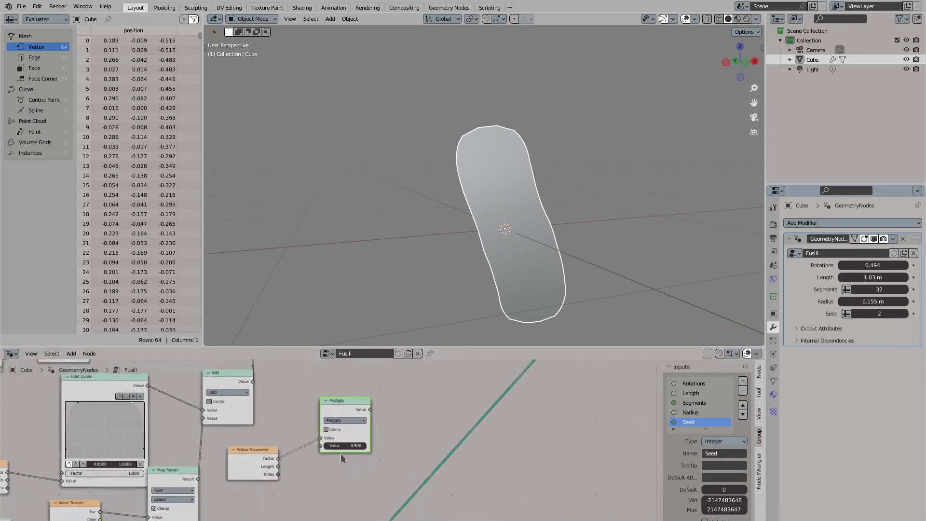
- Set the Multiply node's second value to 6.283 and move the Spline Parameter node closer to it
scroll(333, 452, "up", 3)
scroll(359, 444, "down", 2)
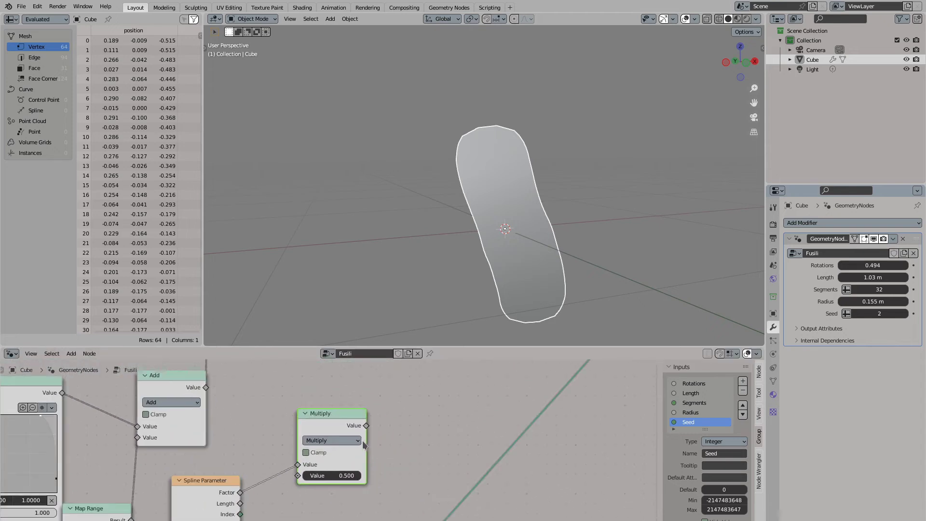
left_click(341, 475)
key("Return")
left_click_drag(213, 503, 240, 484)
- Connect the Multiply node's output to the Tilt input of Set Curve Tilt and tidy the Spline Parameter node's position
scroll(387, 404, "down", 2)
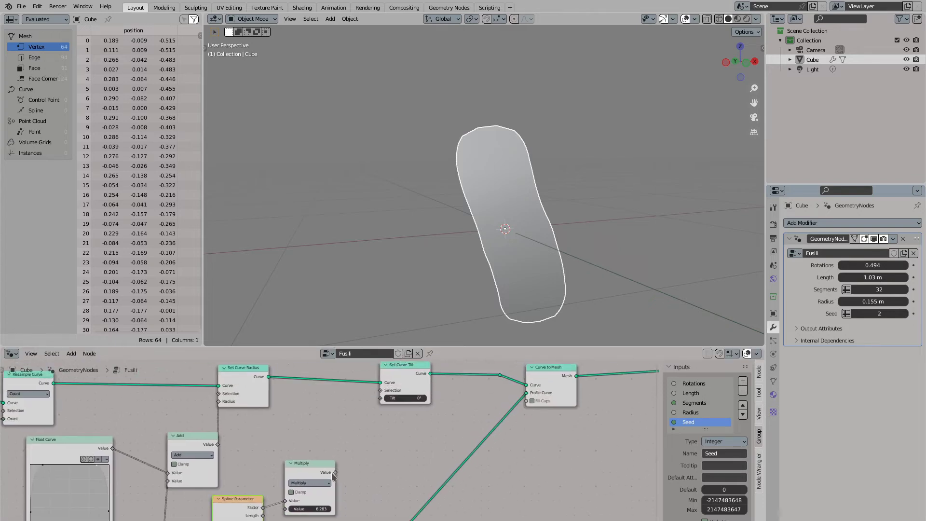
left_click_drag(378, 402, 381, 398)
middle_click_drag(480, 257, 436, 294)
left_click_drag(239, 500, 244, 493)
middle_click_drag(311, 476, 317, 458)
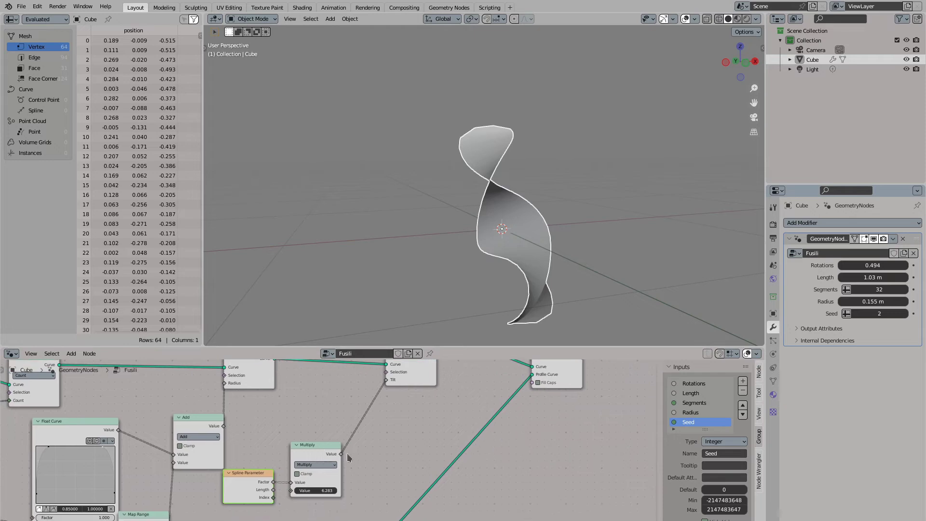
- Add a second Multiply node after the first one and route its output into the Tilt input of Set Curve Tilt
left_click_drag(341, 454, 369, 463)
type("m m")
key("Return")
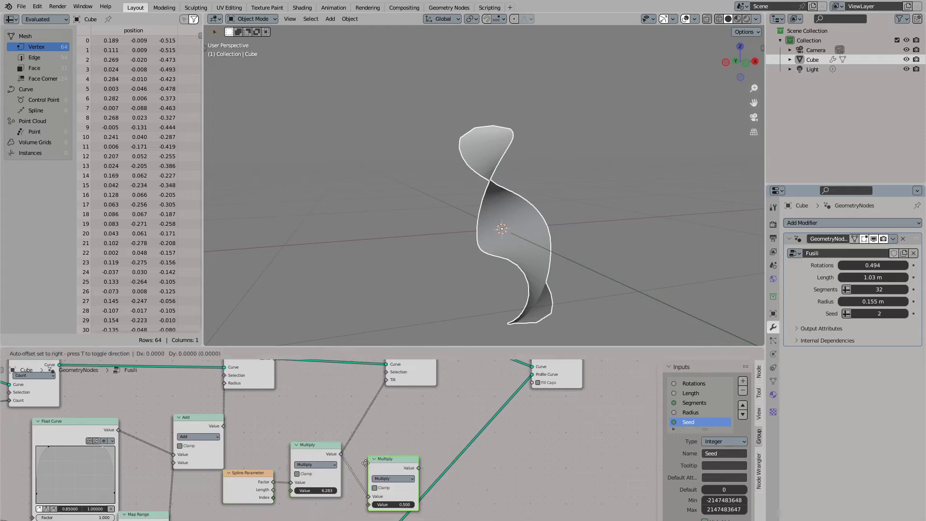
left_click(357, 441)
left_click_drag(408, 418, 387, 392)
- Expose the second Multiply node's lower value through a new Group Input node, name it Turns, and place it above Seed
scroll(352, 453, "down", 1)
middle_click_drag(352, 453, 378, 407)
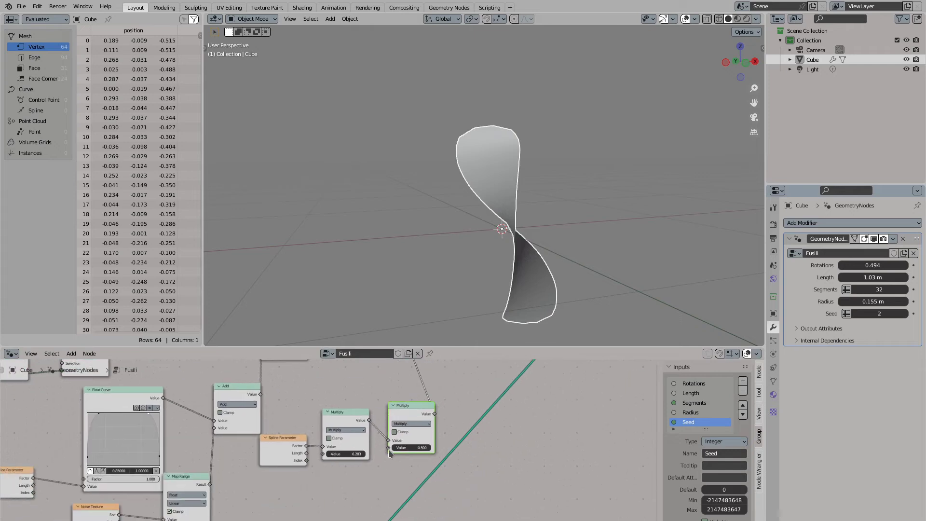
left_click_drag(389, 447, 347, 485)
type("inp")
key("Return")
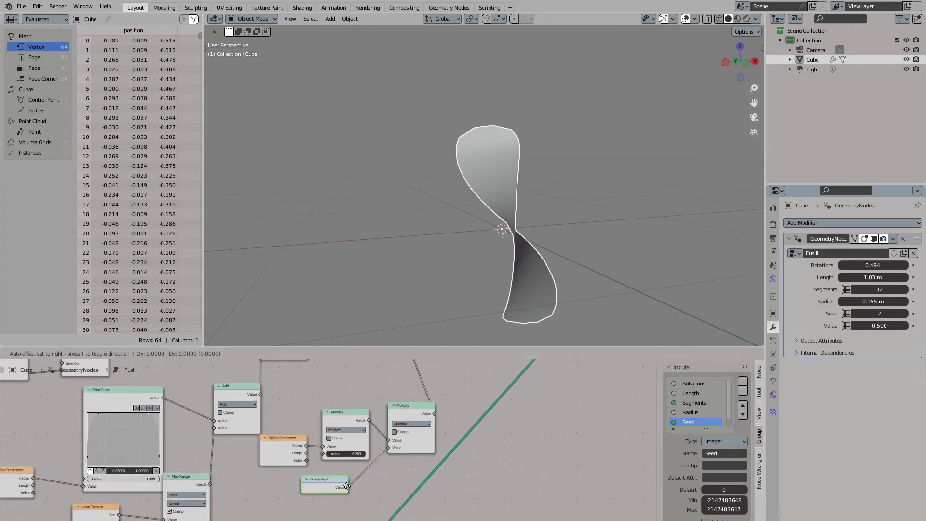
left_click(300, 485)
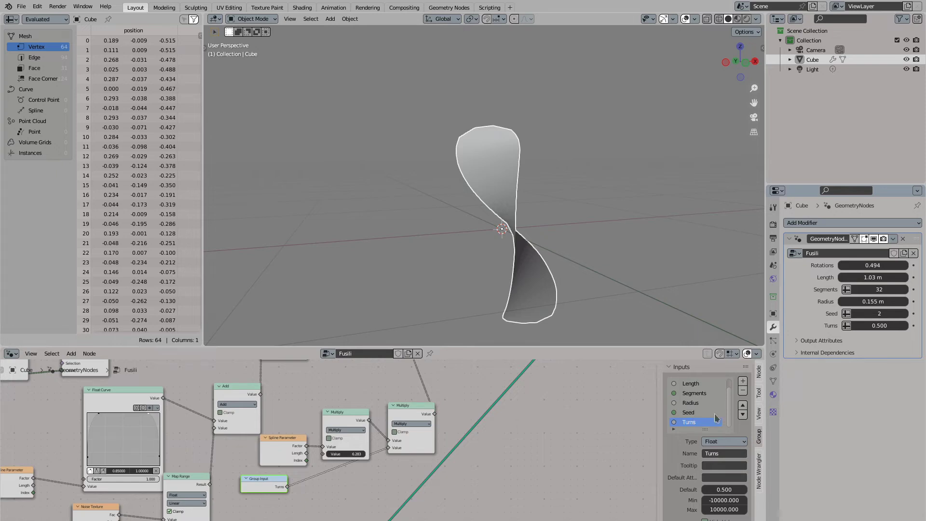
left_click(744, 407)
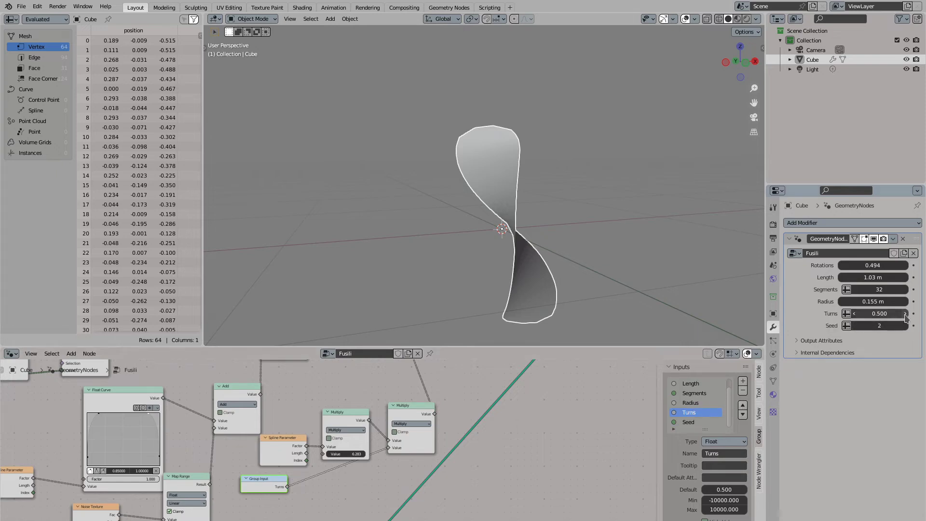
- Set the modifier's Turns value to 2 and inspect the twisted noodle from another angle
left_click_drag(881, 314, 903, 313)
left_click_drag(904, 313, 905, 314)
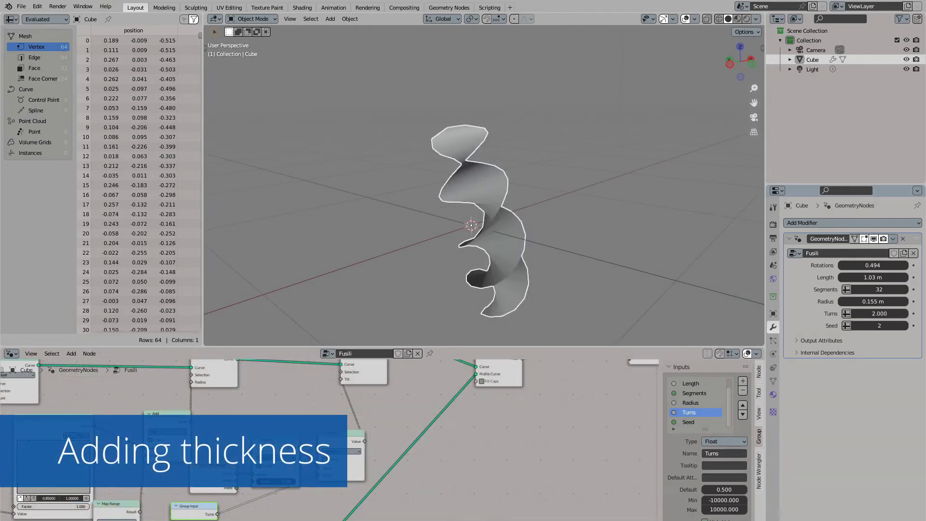
middle_click_drag(485, 212, 449, 211)
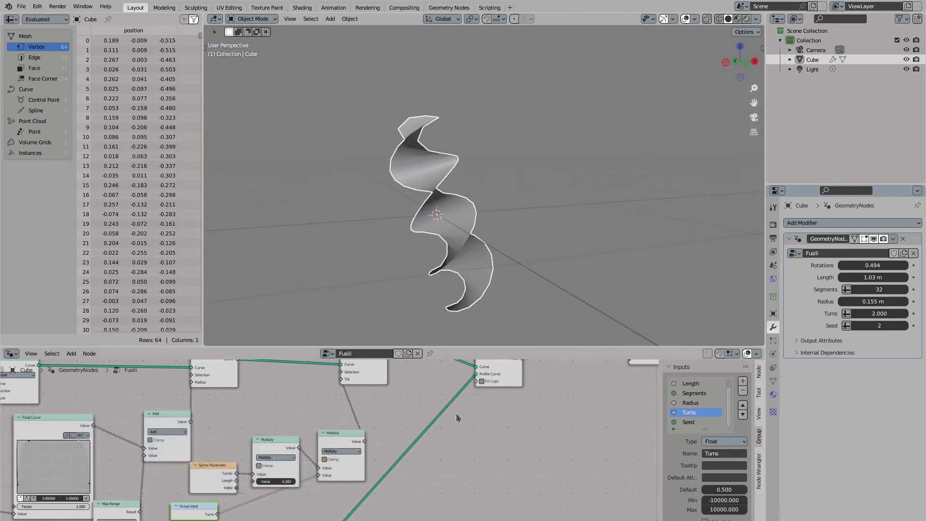
- Move the Group Output farther away and insert a Set Shade Smooth node between Curve to Mesh and Group Output
middle_click_drag(530, 392, 328, 453)
left_click_drag(463, 418, 570, 417)
left_click_drag(311, 416, 403, 444)
type("set shad")
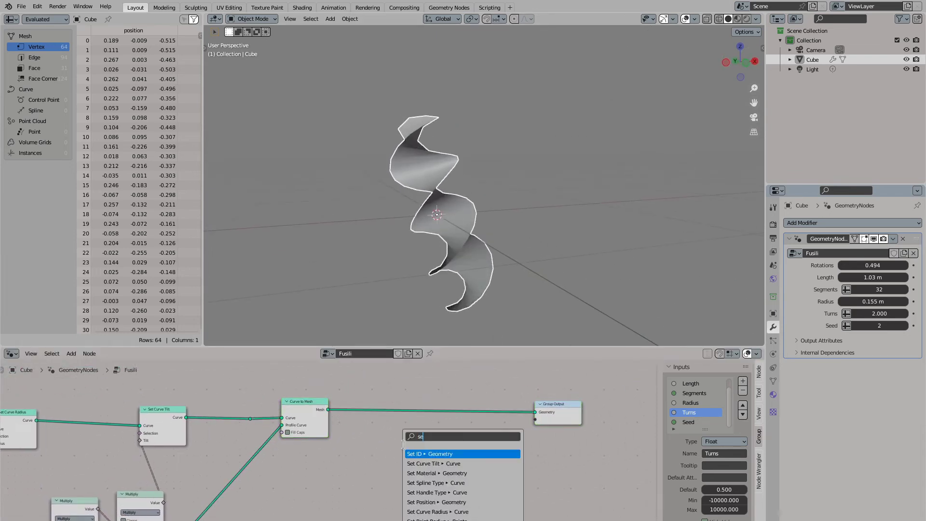
key("Return")
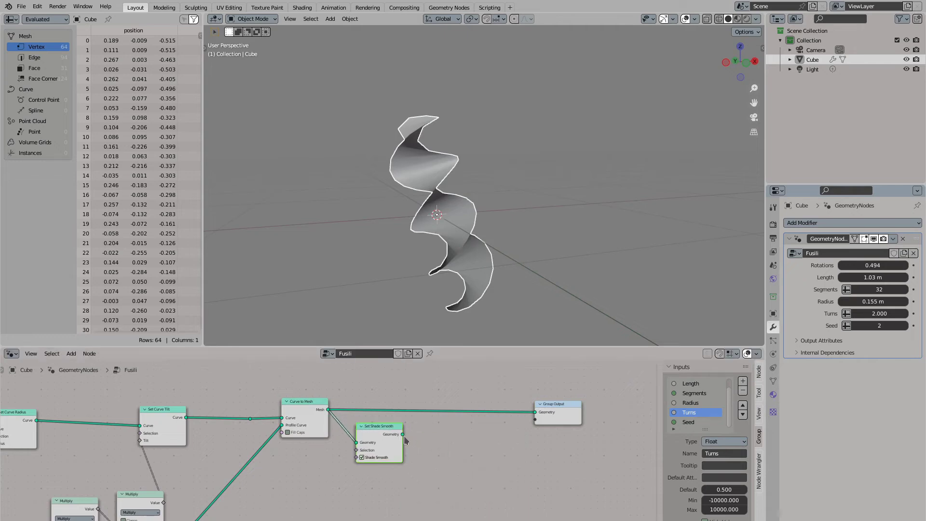
left_click(393, 404)
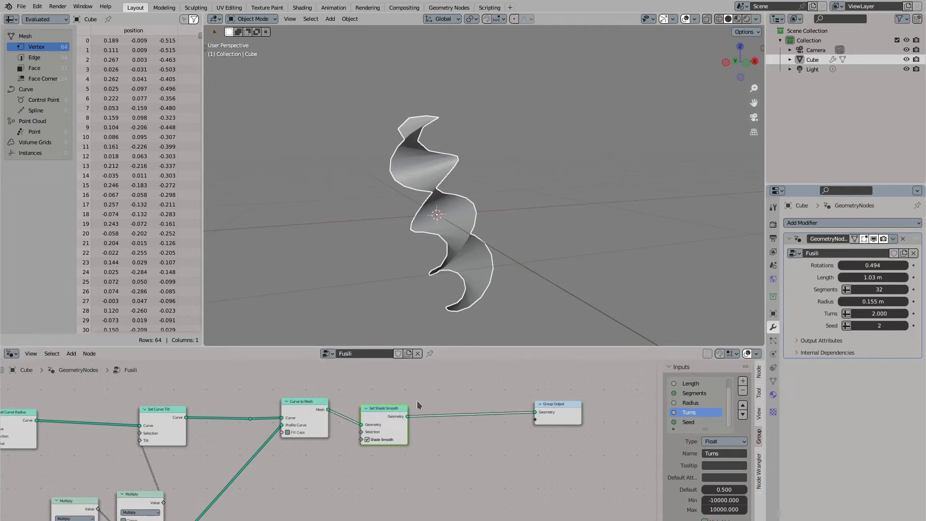
key("g")
key("m")
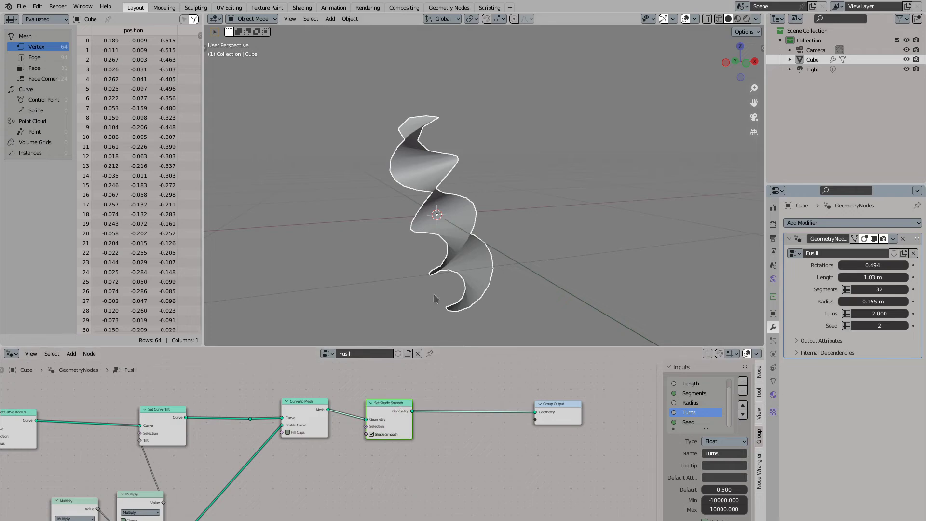
- Shift the Group Output and Set Shade Smooth nodes away from Curve to Mesh to make room between them
middle_click_drag(406, 333, 397, 323)
left_click_drag(396, 406, 420, 402)
middle_click_drag(494, 408, 390, 428)
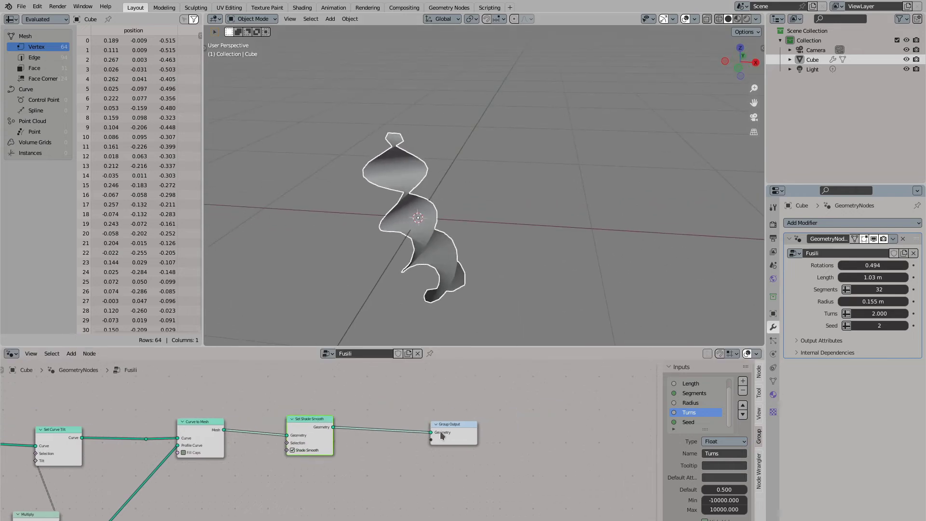
left_click_drag(439, 430, 531, 422)
left_click_drag(304, 422, 536, 421)
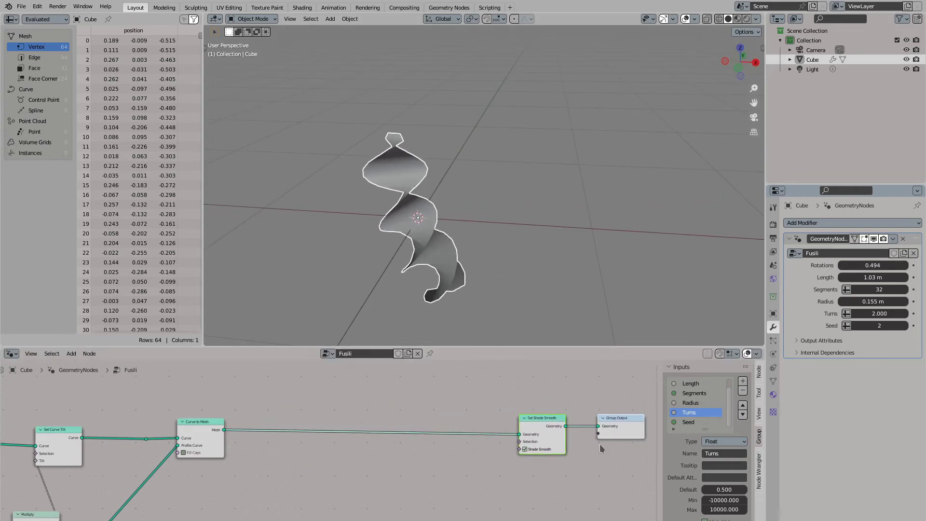
- Add an Extrude Mesh node fed by the Mesh output of Curve to Mesh and place it beside that node
left_click_drag(224, 430, 295, 436)
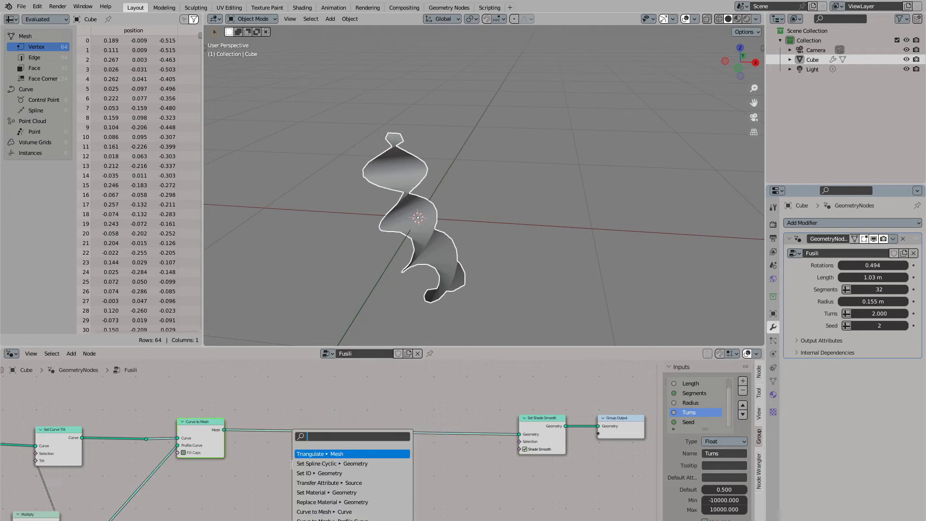
type("ext")
key("Return")
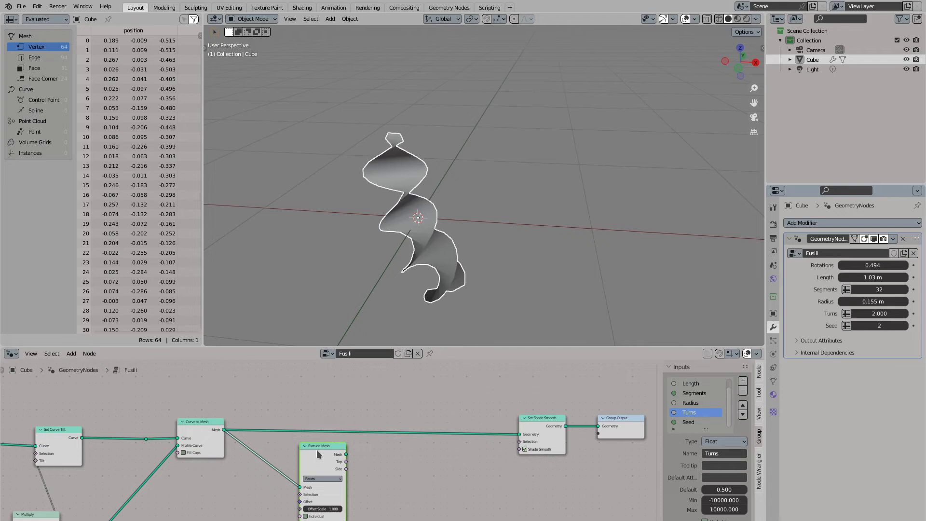
left_click_drag(317, 452, 323, 438)
- Expose Extrude Mesh's Offset Scale through a new Group Input node and rename that group input to Thickness
middle_click_drag(304, 496, 336, 473)
scroll(336, 473, "up", 2)
left_click_drag(334, 473, 245, 476)
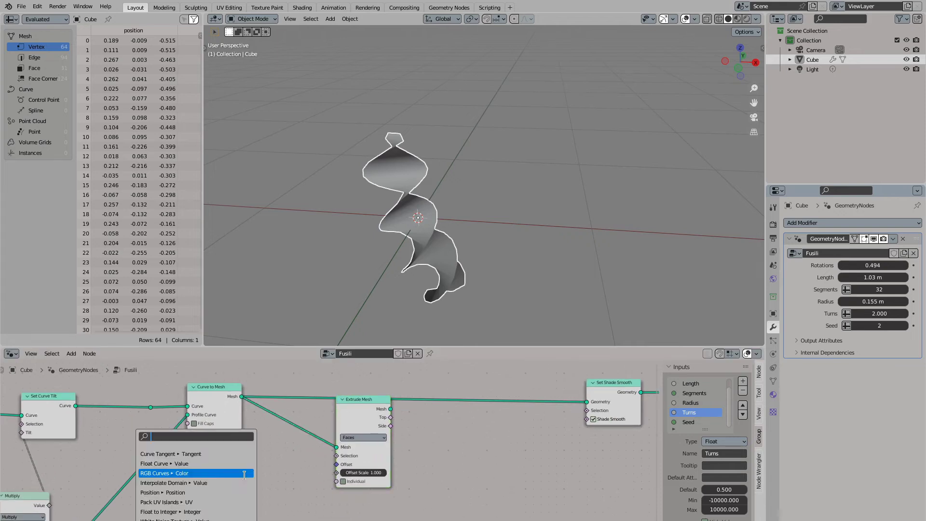
type("group")
key("Return")
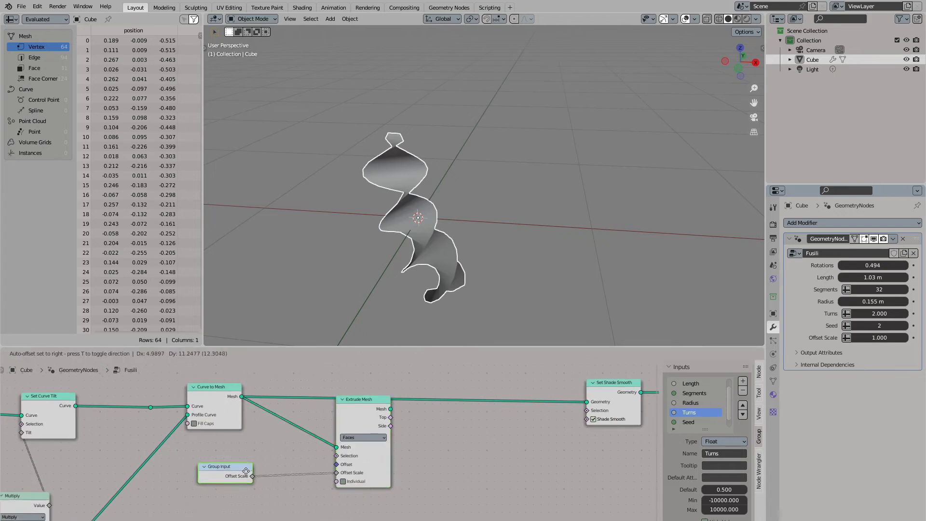
left_click(239, 469)
scroll(694, 415, "down", 1)
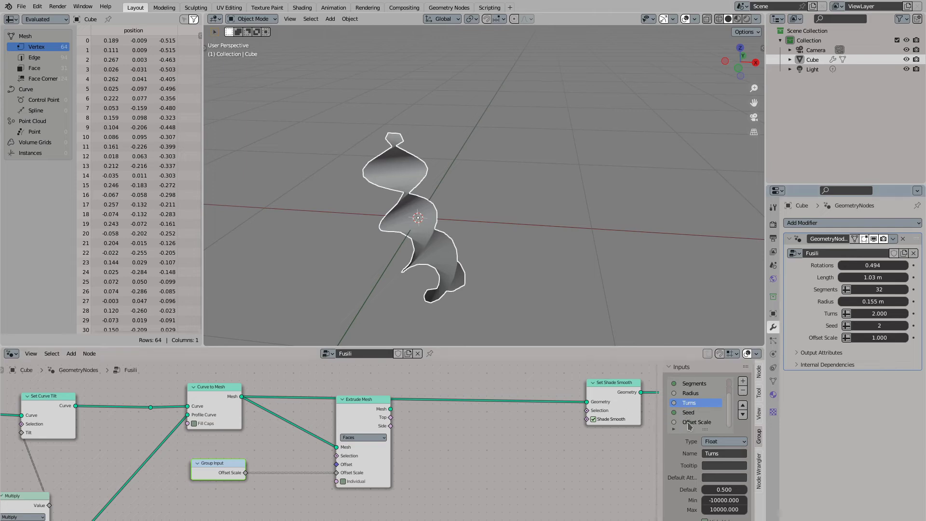
double_click(694, 423)
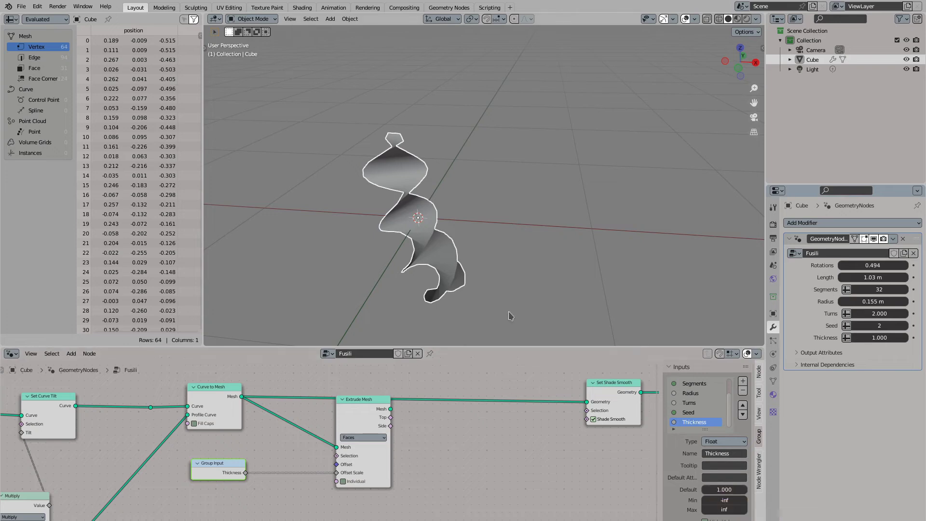
- Connect Extrude Mesh's Mesh output to Set Shade Smooth and set Thickness to 0.05, with a default of 0.05 and minimum of 0.01
left_click_drag(392, 408, 587, 402)
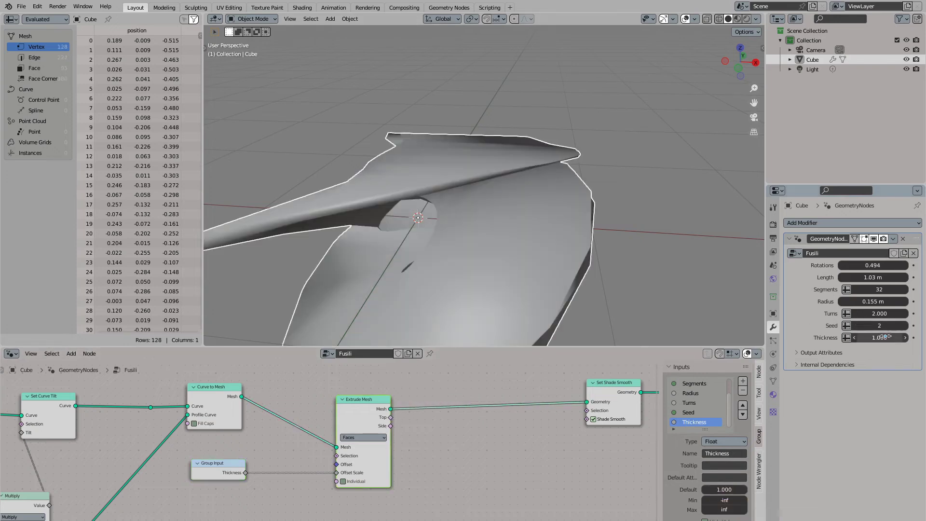
left_click_drag(887, 337, 866, 338)
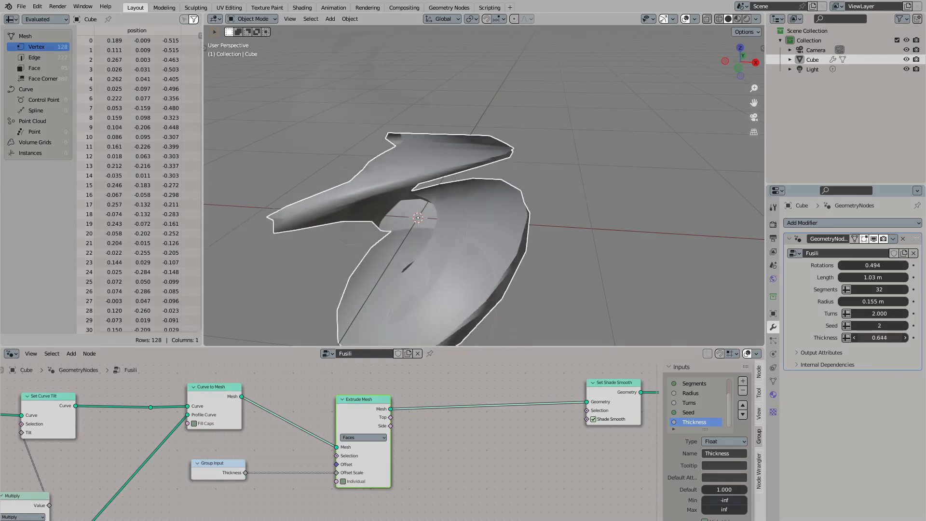
type(".0")
type("1")
key("Return")
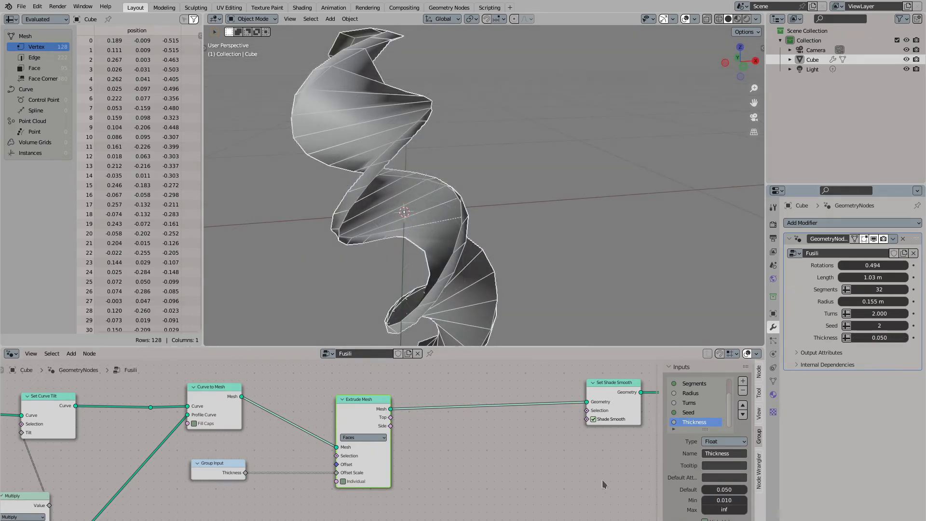
- Reposition Extrude Mesh and its Group Input, and add a Flip Faces node fed by Curve to Mesh's Mesh output
scroll(604, 485, "down", 3)
left_click_drag(343, 421, 340, 433)
left_click_drag(244, 465, 244, 479)
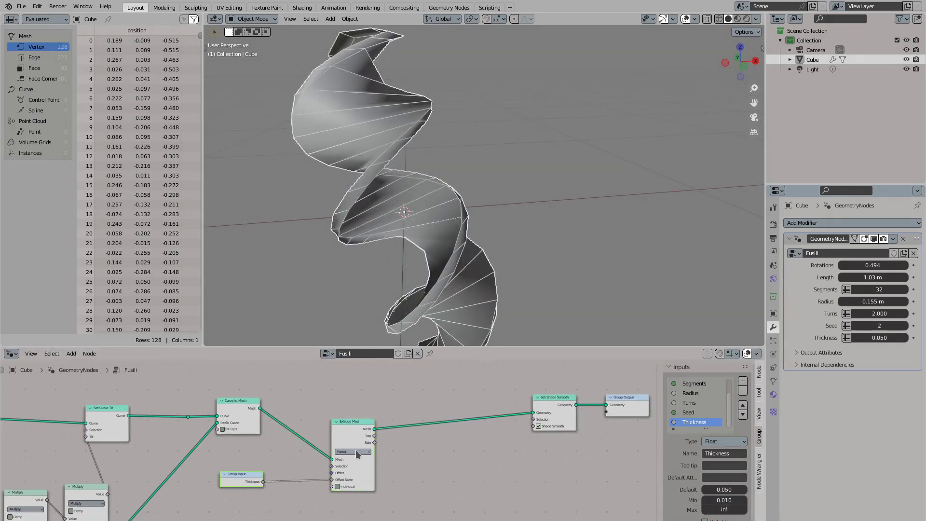
middle_click_drag(285, 426, 272, 460)
left_click_drag(335, 470, 335, 477)
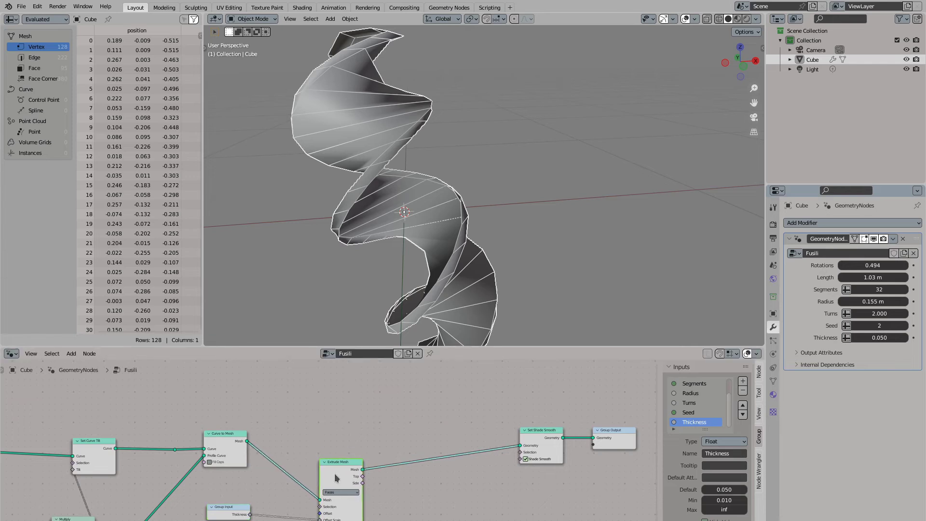
left_click_drag(246, 441, 293, 411)
type("flip")
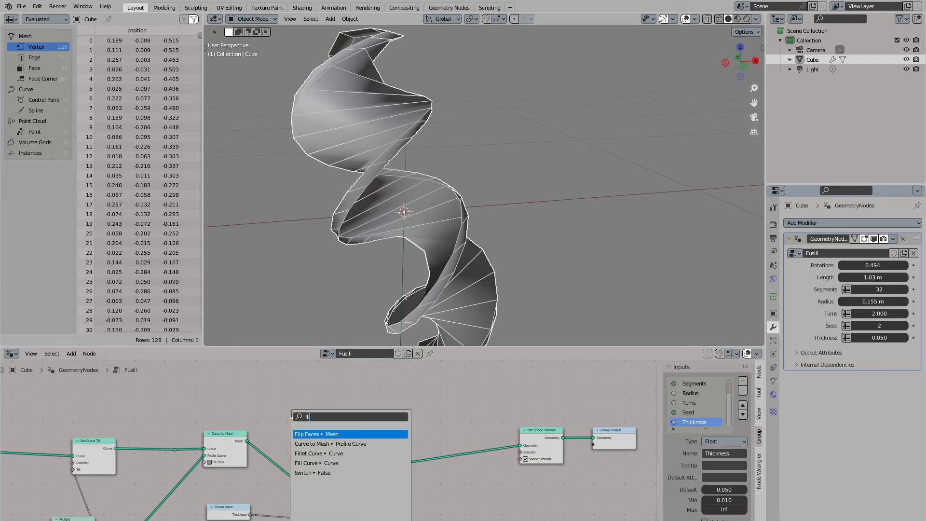
key("Return")
left_click(280, 422)
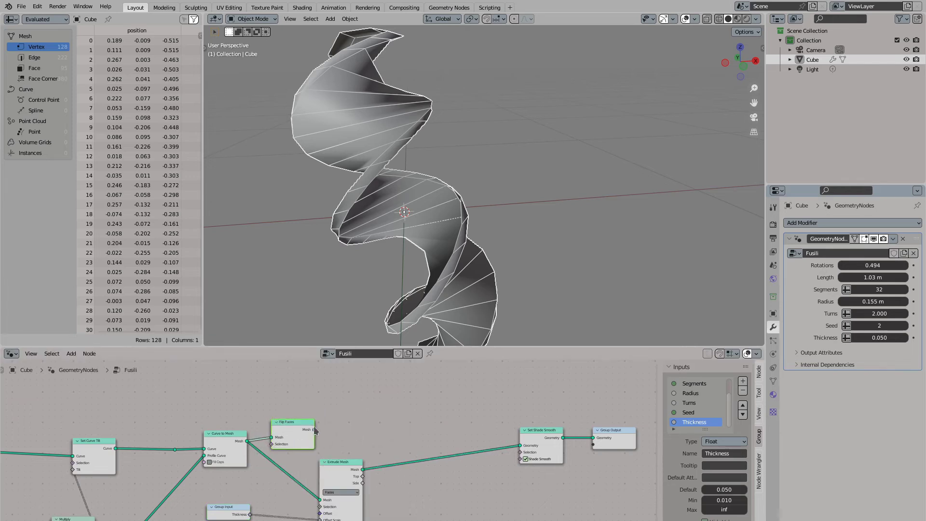
- Add a second Extrude Mesh after Flip Faces, driven by Thickness with Individual off, and connect its mesh to Set Shade Smooth
left_click_drag(314, 430, 370, 406)
type("extrude")
key("Return")
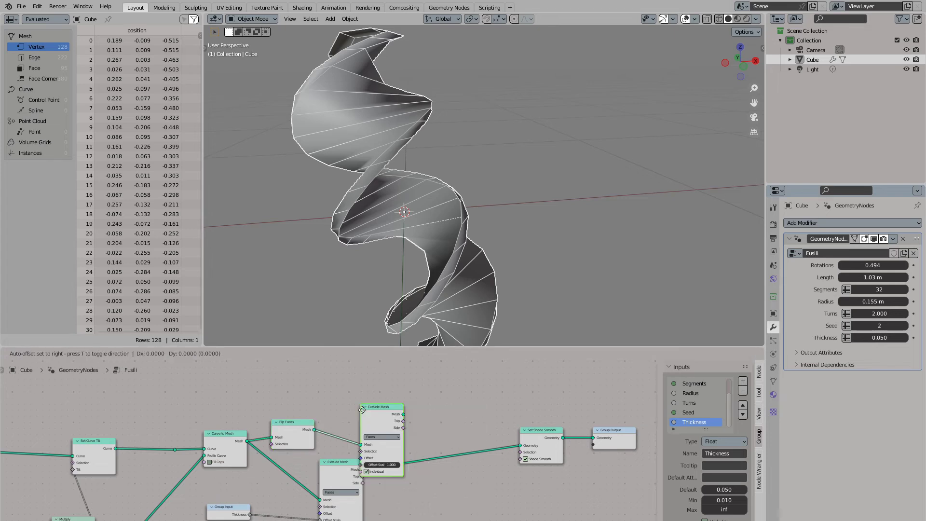
left_click(341, 389)
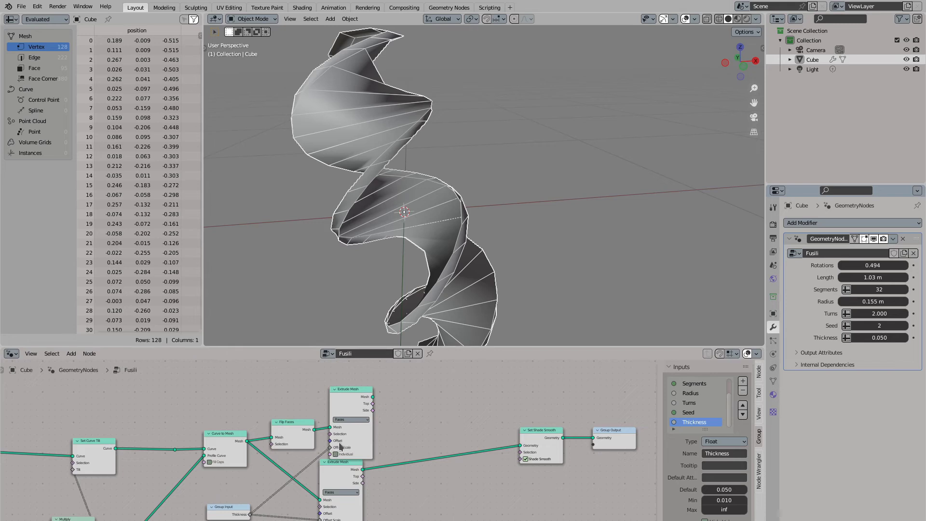
left_click_drag(351, 399, 345, 395)
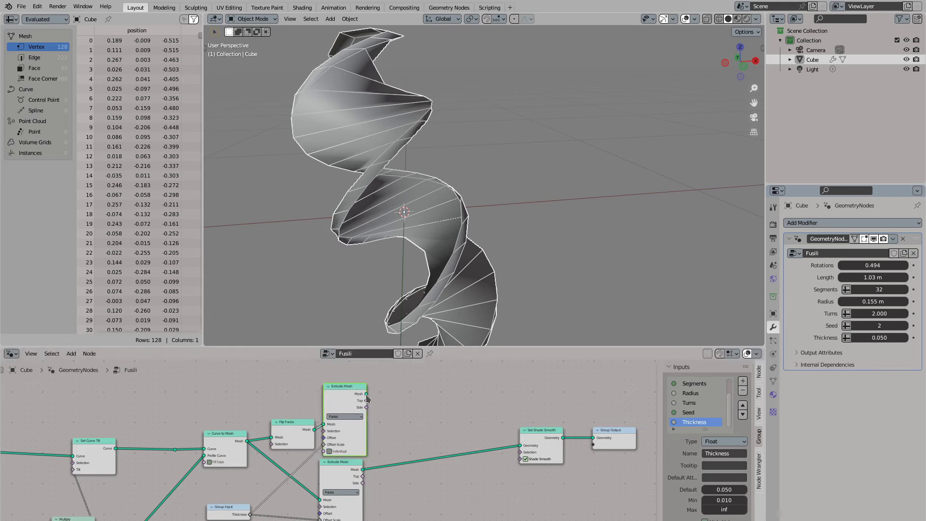
left_click_drag(462, 427, 520, 446)
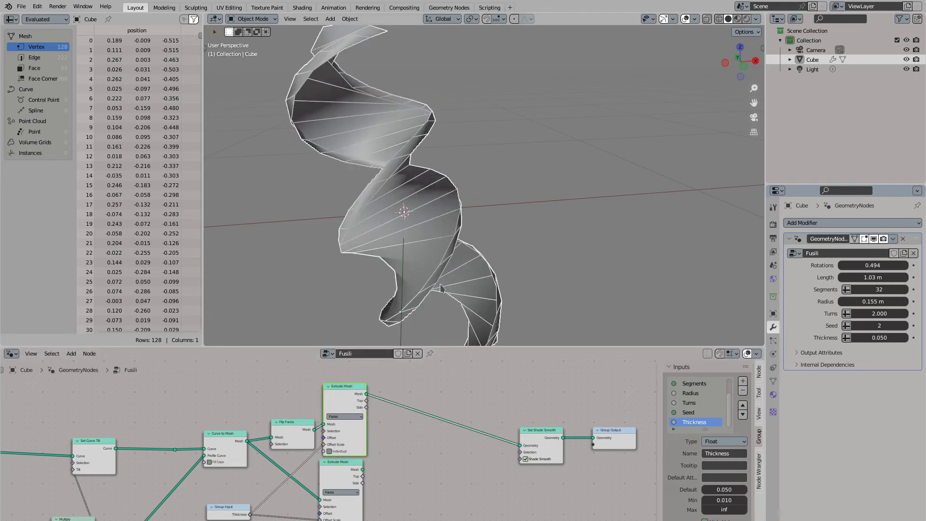
- Combine the meshes of both Extrude Mesh nodes in a Join Geometry node and feed the result into Set Shade Smooth
left_click_drag(368, 399, 434, 442)
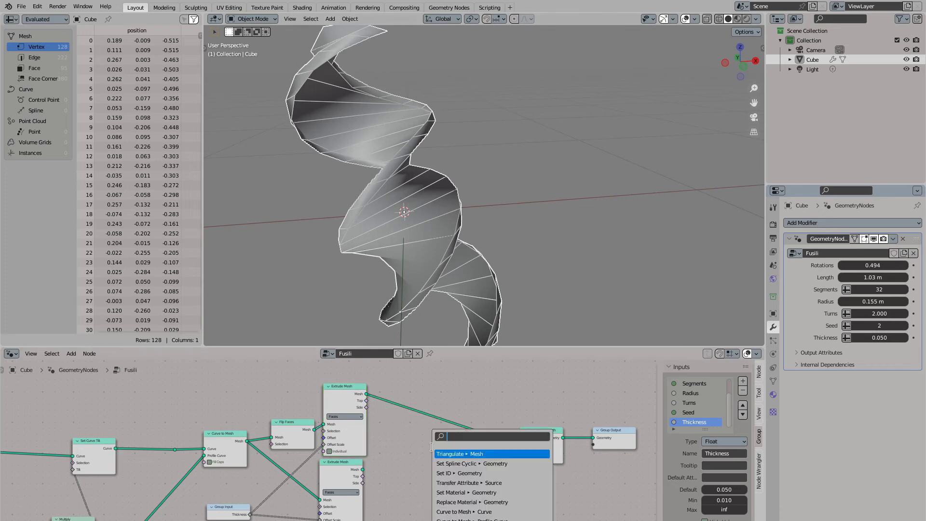
type("join")
key("Return")
left_click(415, 446)
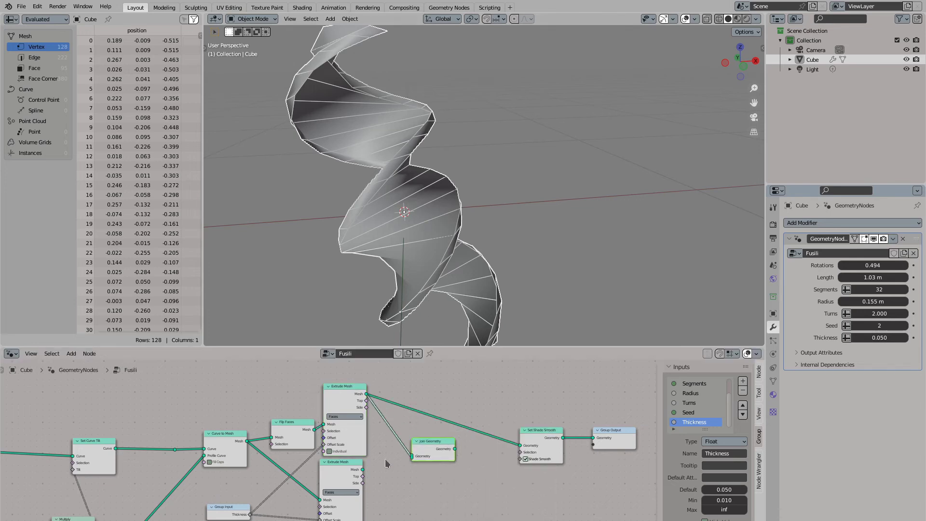
left_click_drag(363, 470, 413, 456)
left_click_drag(526, 448, 522, 446)
middle_click_drag(449, 447, 366, 448)
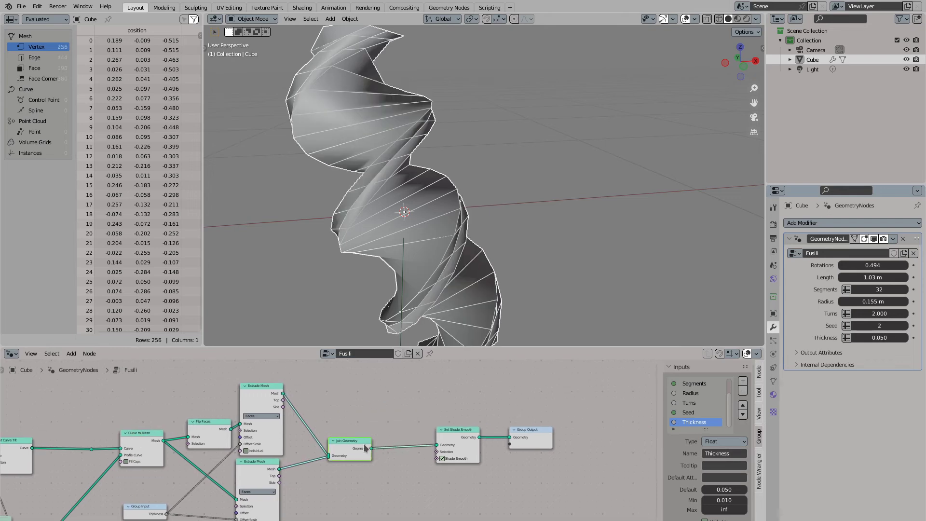
left_click_drag(365, 448, 354, 443)
- Check the noodle's normals with the Face Orientation overlay and turn that overlay back off
left_click(695, 19)
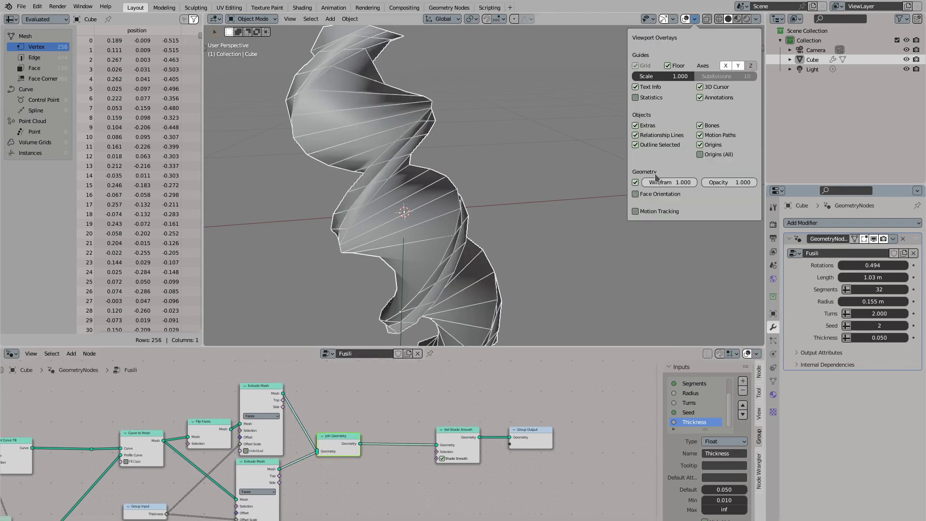
left_click(636, 193)
middle_click_drag(560, 193, 535, 166)
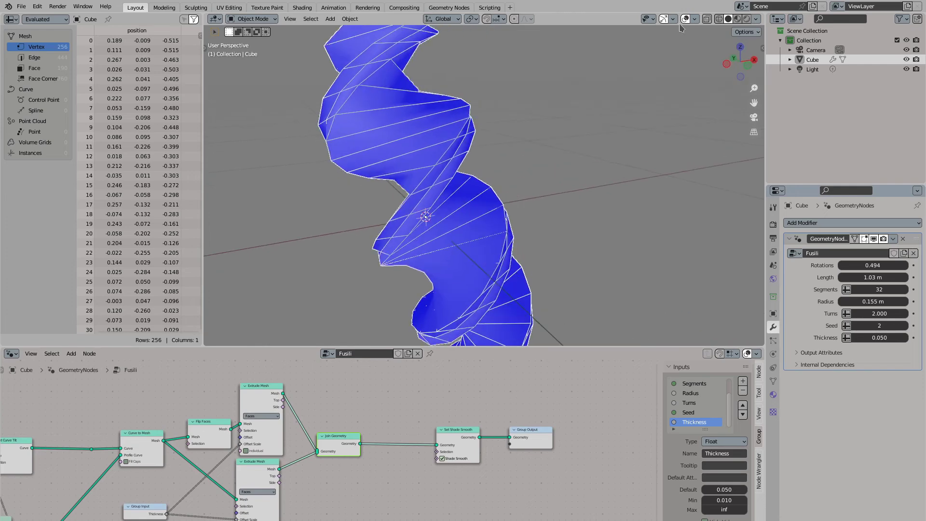
left_click(695, 20)
left_click(652, 195)
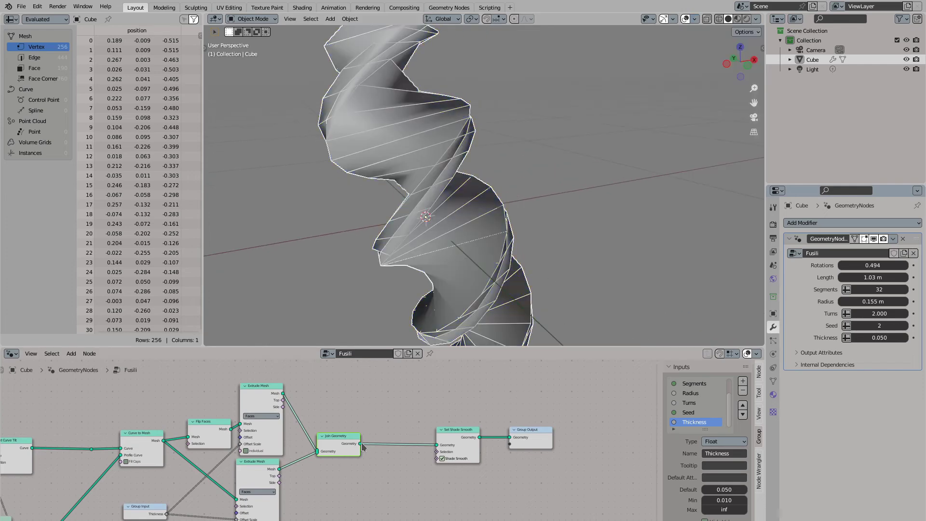
- Insert a Merge by Distance node between Join Geometry and Set Shade Smooth, keeping the distance at 0.001 m
left_click_drag(360, 444, 397, 411)
type("merge")
key("Return")
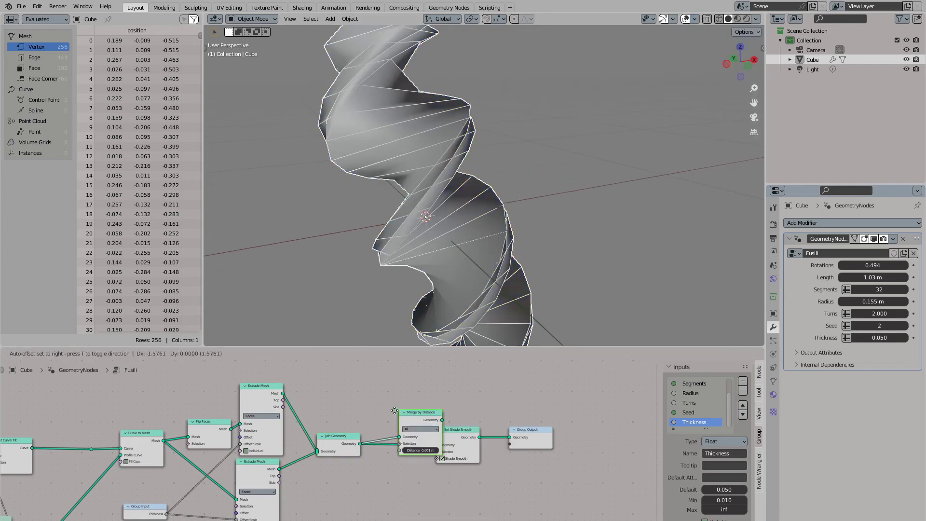
left_click(370, 399)
left_click_drag(436, 449, 438, 445)
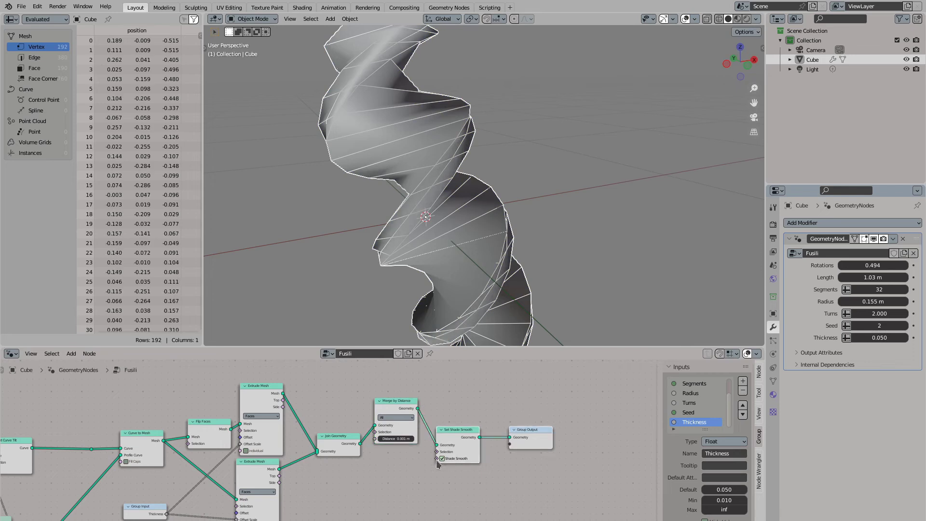
- Make room after Merge by Distance and insert a Subdivision Surface node between it and Set Shade Smooth
key("g")
left_click(510, 447)
left_click_drag(394, 402, 457, 402)
type("subdiv")
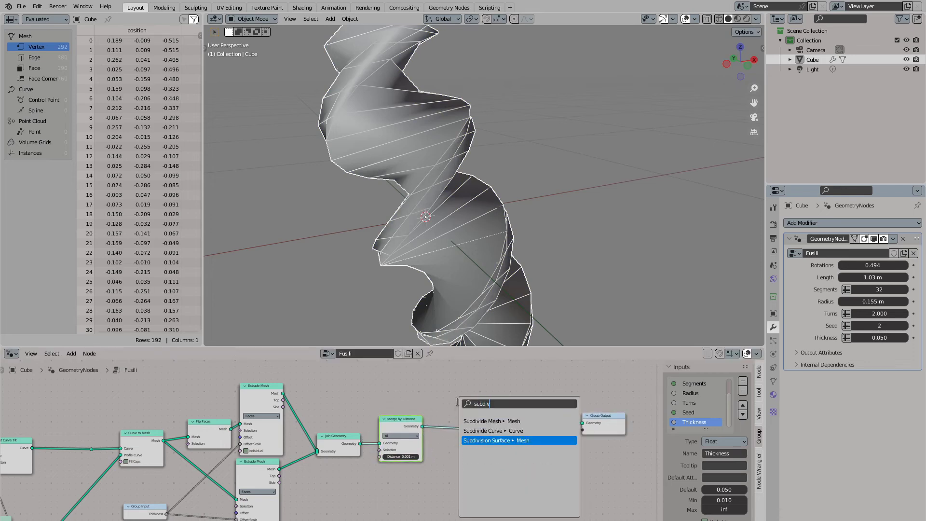
key("Return")
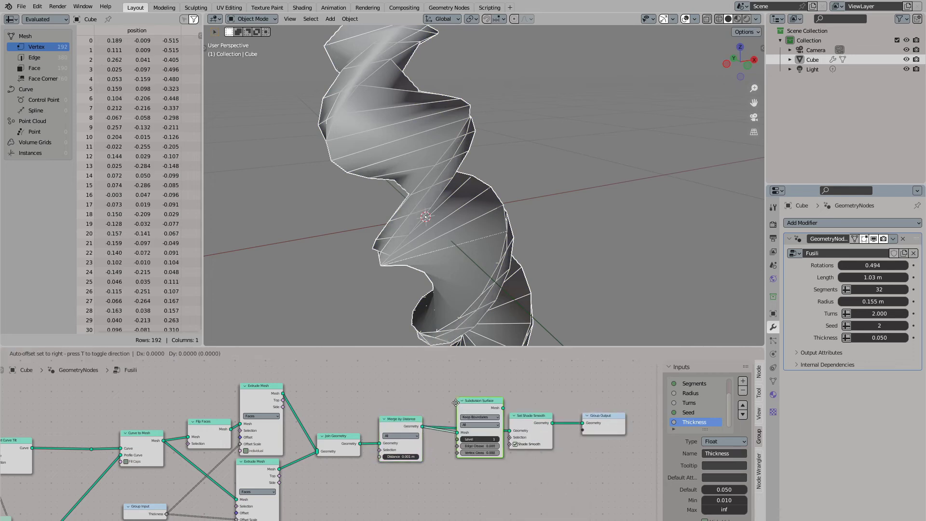
left_click(474, 423)
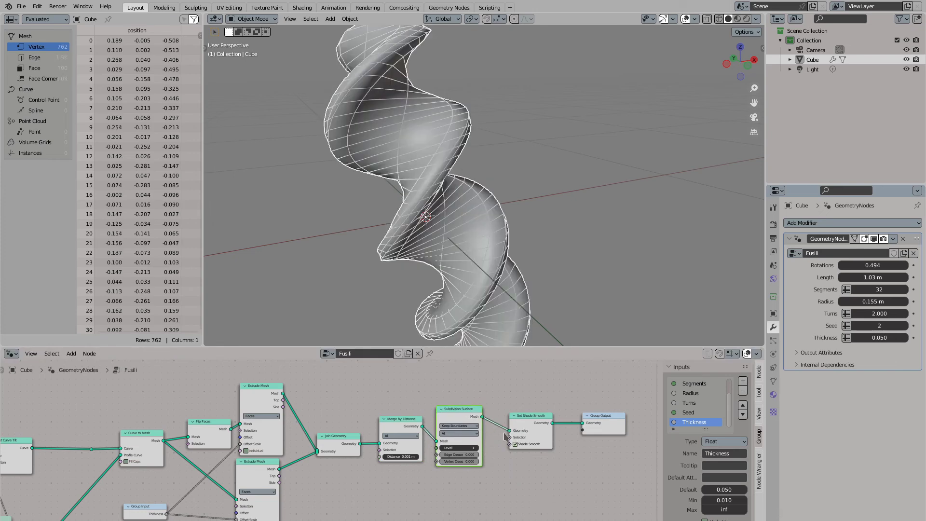
key("g")
left_click(469, 419)
- Expose the Subdivision Surface Level through a new Group Input node, rename it Subdivision Level and set it to 2
left_click_drag(444, 443, 403, 493)
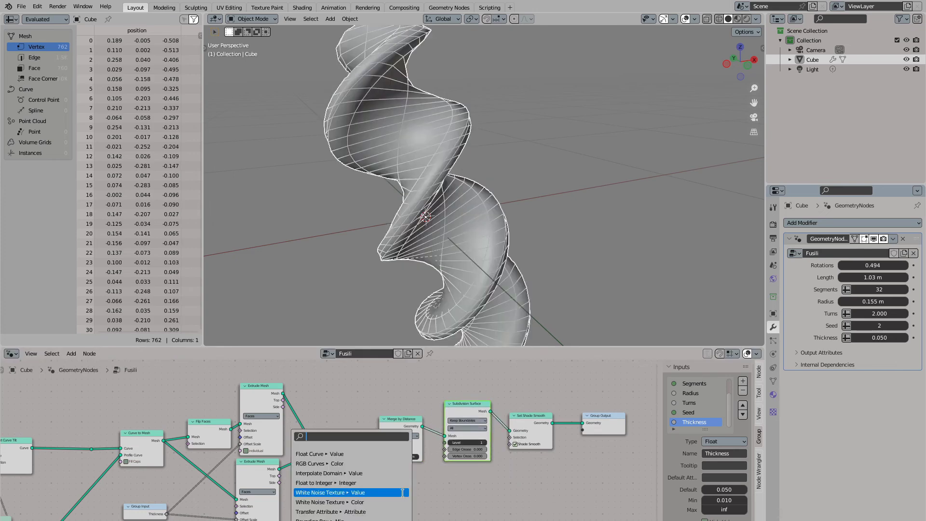
type("in")
key("Return")
left_click(399, 490)
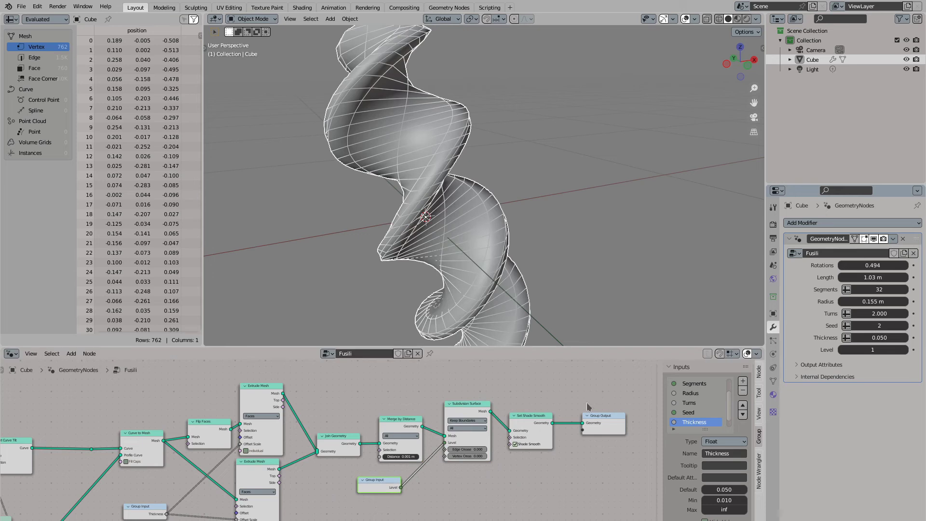
double_click(703, 423)
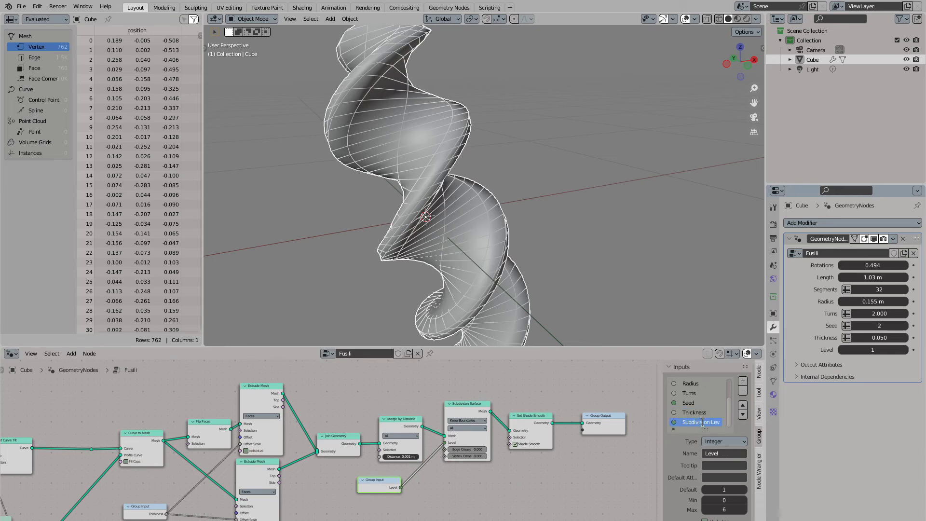
left_click(906, 350)
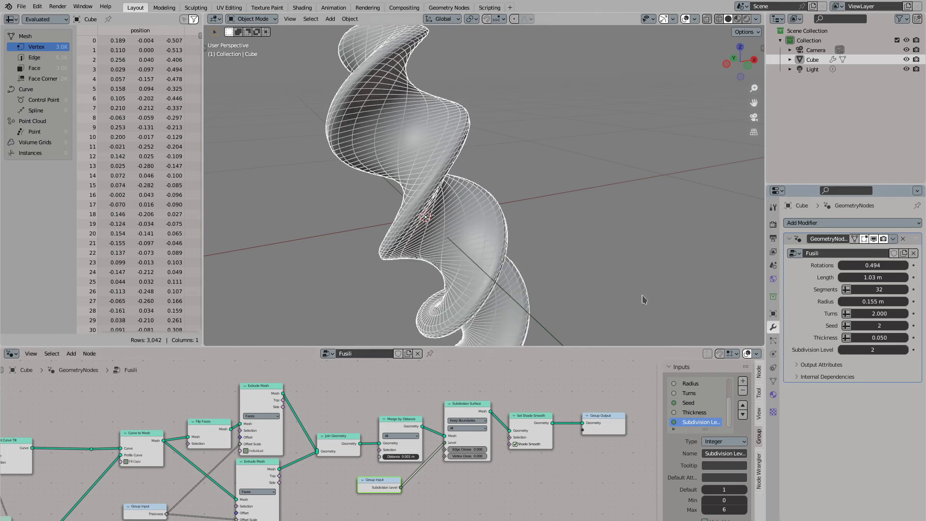
- Turn off the wireframe display and hide all overlays in the 3D viewport
left_click(695, 19)
left_click(635, 183)
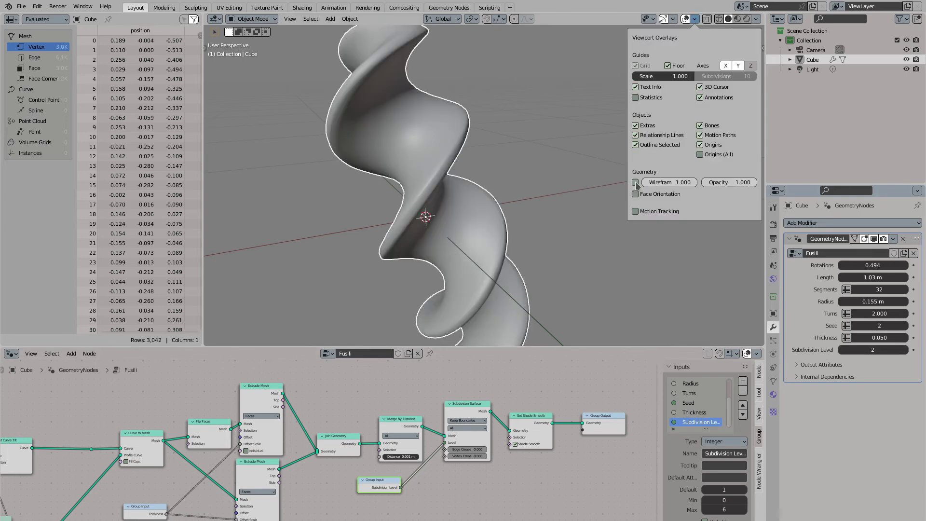
middle_click_drag(538, 197, 451, 197)
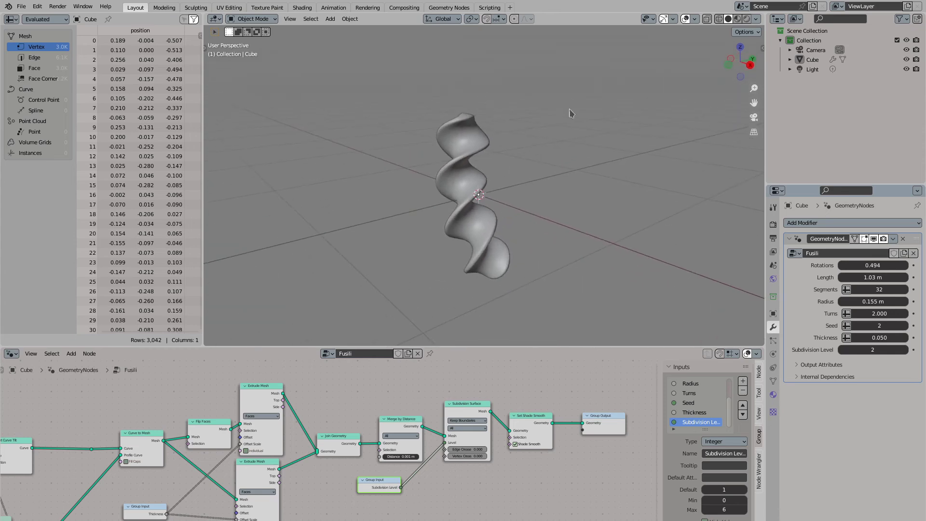
left_click(685, 19)
middle_click_drag(452, 149, 589, 153)
- Insert a Set Material node with Mat_noodles between Set Shade Smooth and Group Output, and show the material in the viewport
middle_click_drag(549, 414, 418, 423)
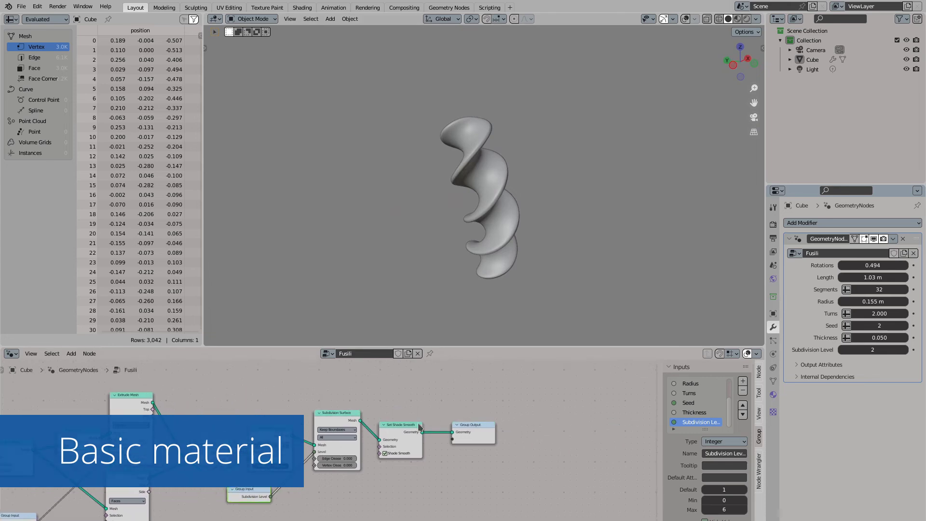
left_click_drag(478, 443, 568, 441)
left_click_drag(402, 435, 524, 395)
type("set mat")
key("Return")
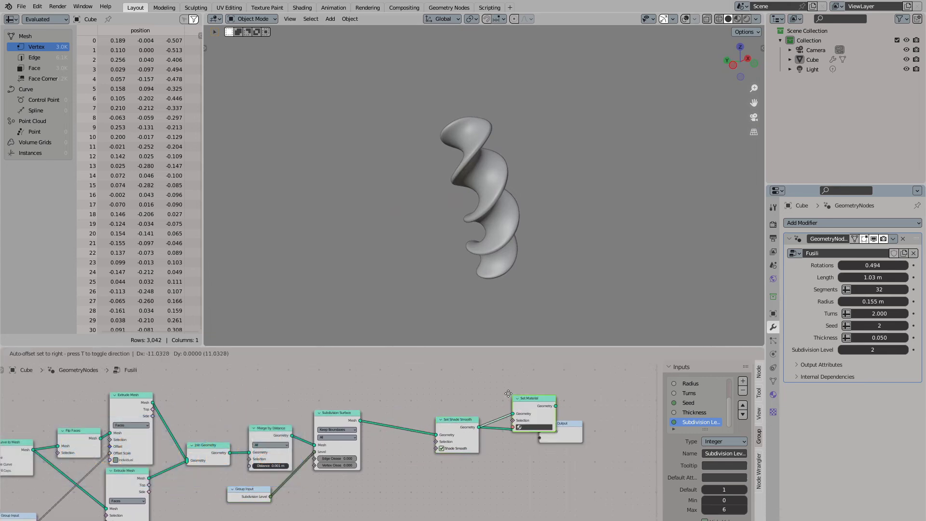
left_click_drag(466, 419, 423, 414)
left_click_drag(523, 397, 499, 400)
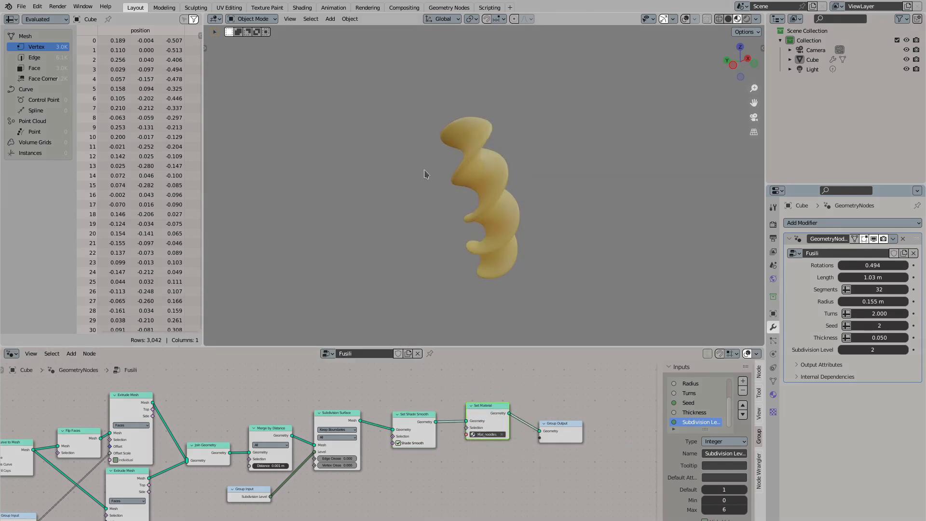
- Duplicate the noodle three times, placing the copies side by side in a row of four
middle_click_drag(426, 172, 476, 214)
key("shift+d")
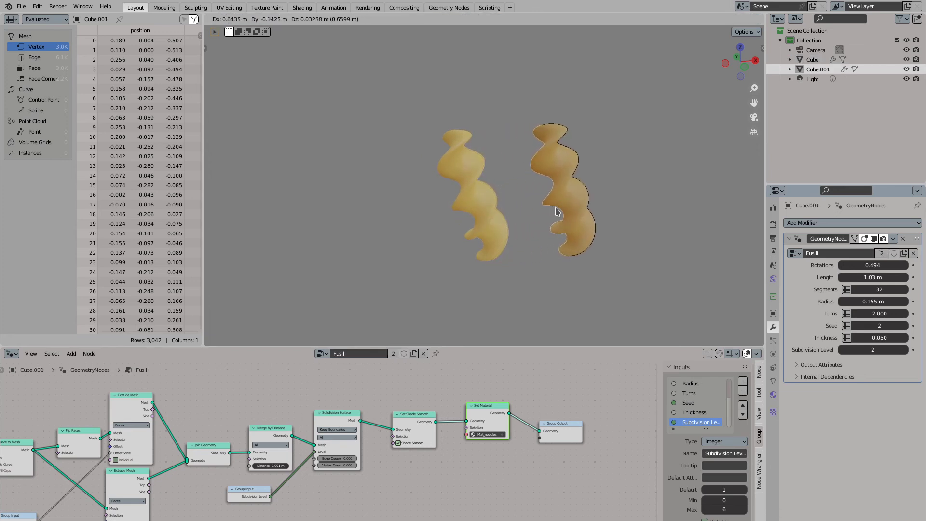
left_click(579, 208)
key("shift+d")
left_click(622, 211)
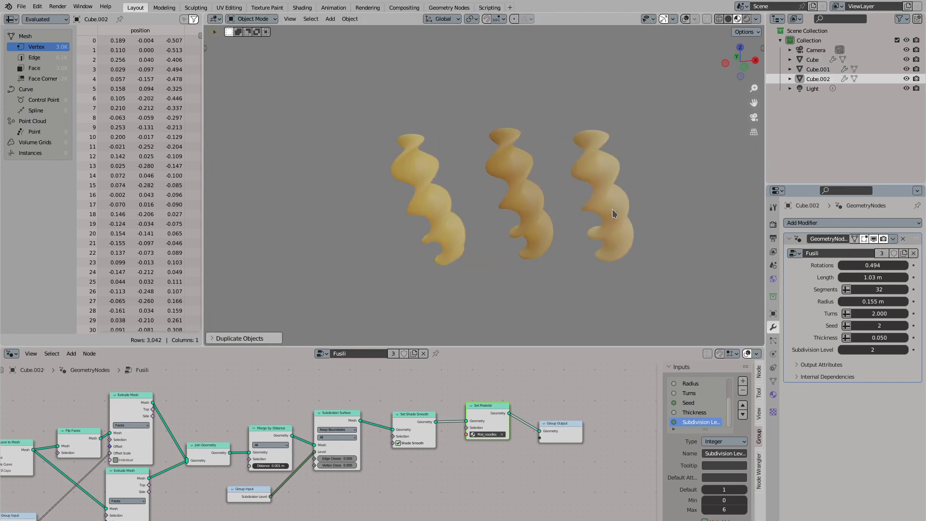
middle_click_drag(603, 213, 509, 219, "shift")
key("shift+d")
left_click(582, 215)
- Vary the first duplicate (Cube.001) with Rotations 0.224, Length 1.11 m, Radius 0.175 m, Turns 2.04 and Seed 6
left_click(438, 208)
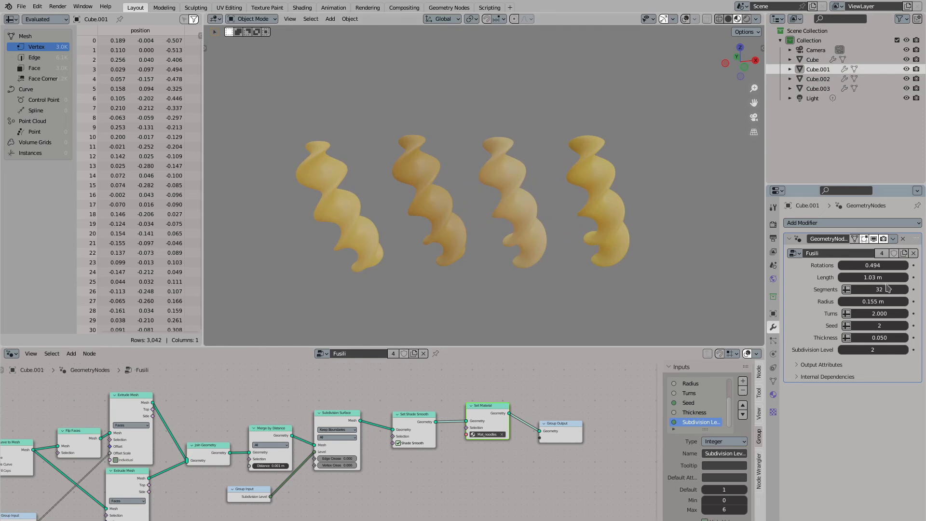
left_click_drag(888, 278, 898, 277)
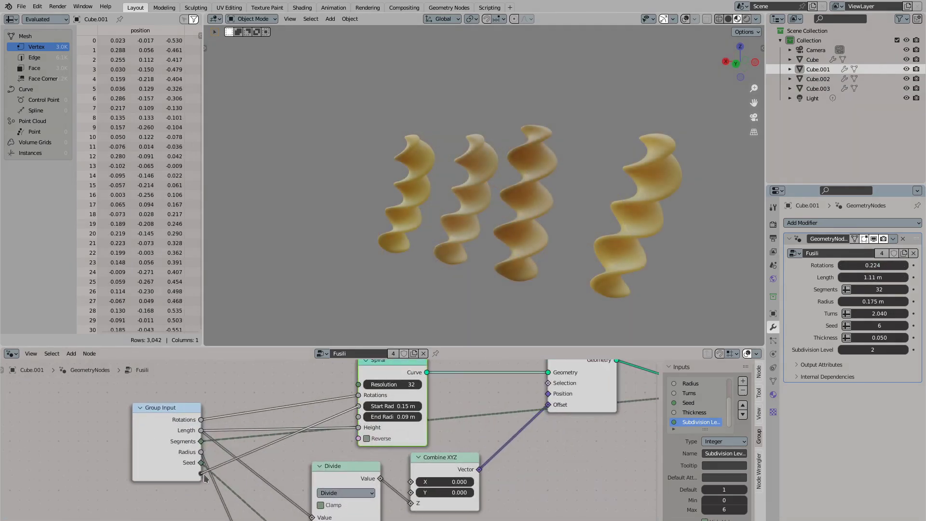
- Expose the Spiral's Start Radius and End Radius as group inputs and set them to 0.12 m and 0.53 m on Cube.001
left_click_drag(205, 477, 202, 484)
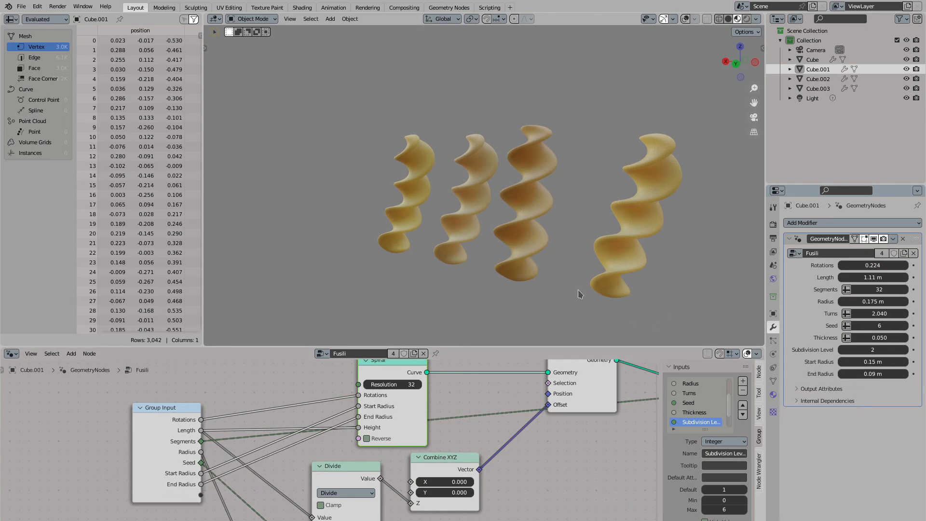
left_click_drag(873, 362, 907, 374)
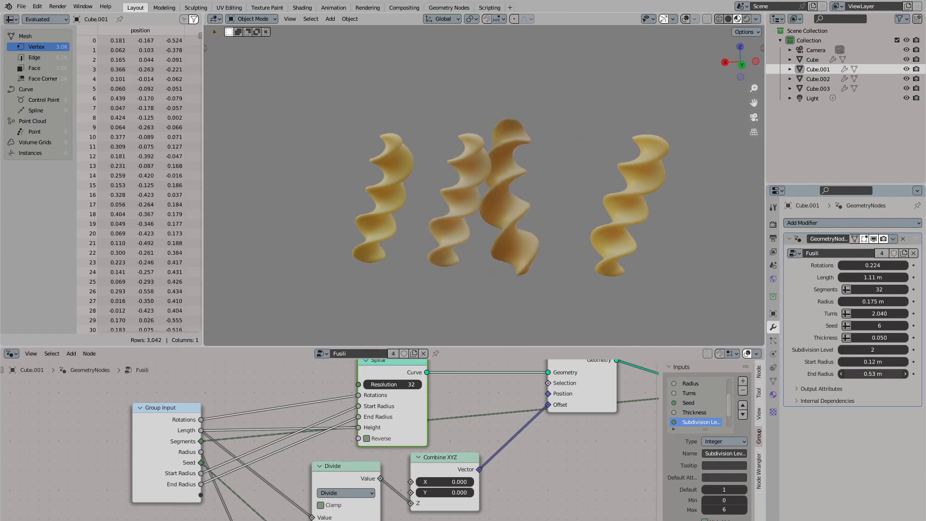